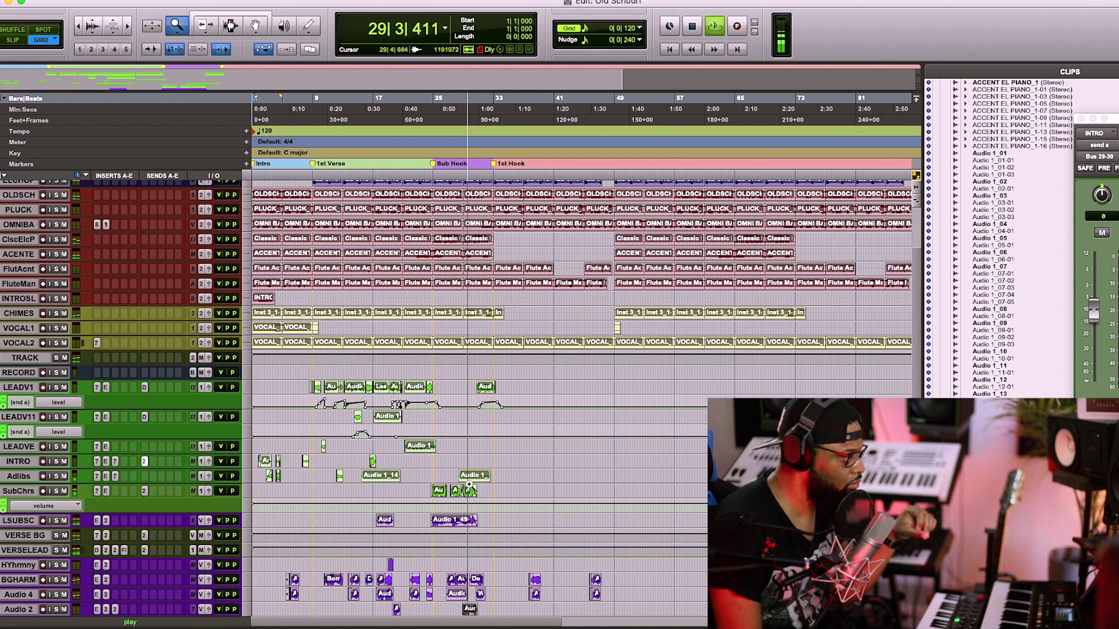
# Zoom in around the Sub Hook, open the Hook BG track's output fader window and stop playback
pyautogui.click(533, 426)
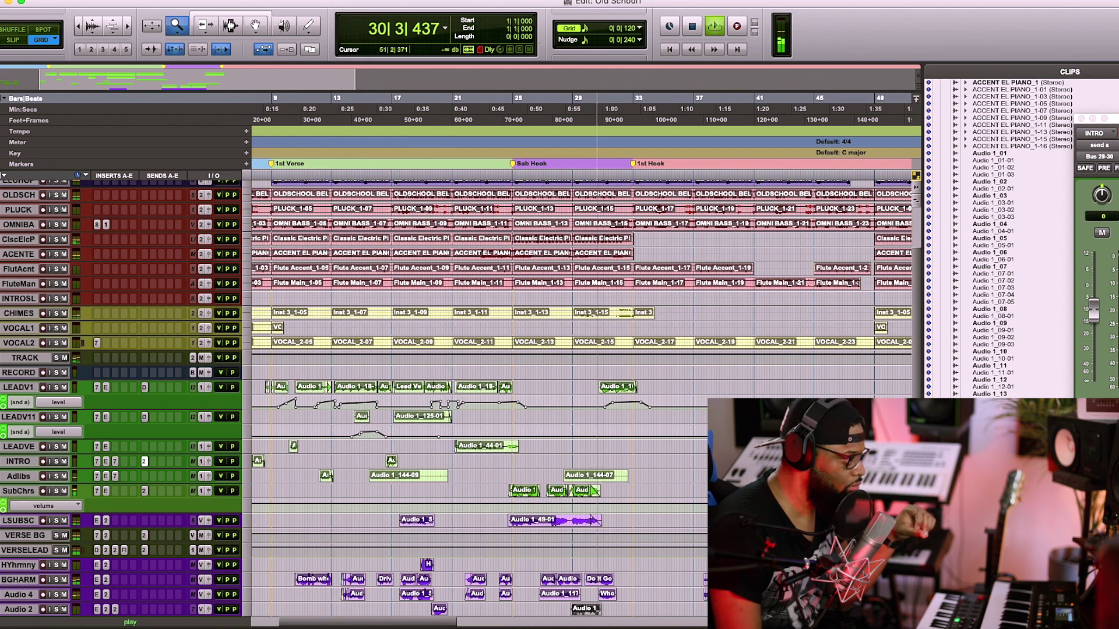
pyautogui.scroll(-10, 466, 407)
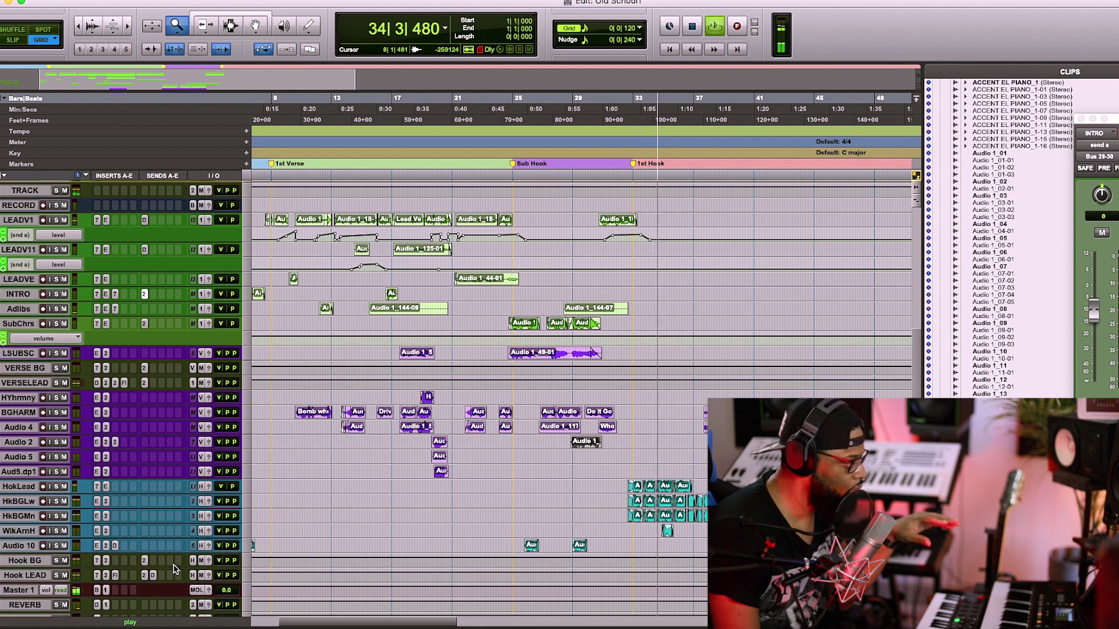
pyautogui.click(209, 561)
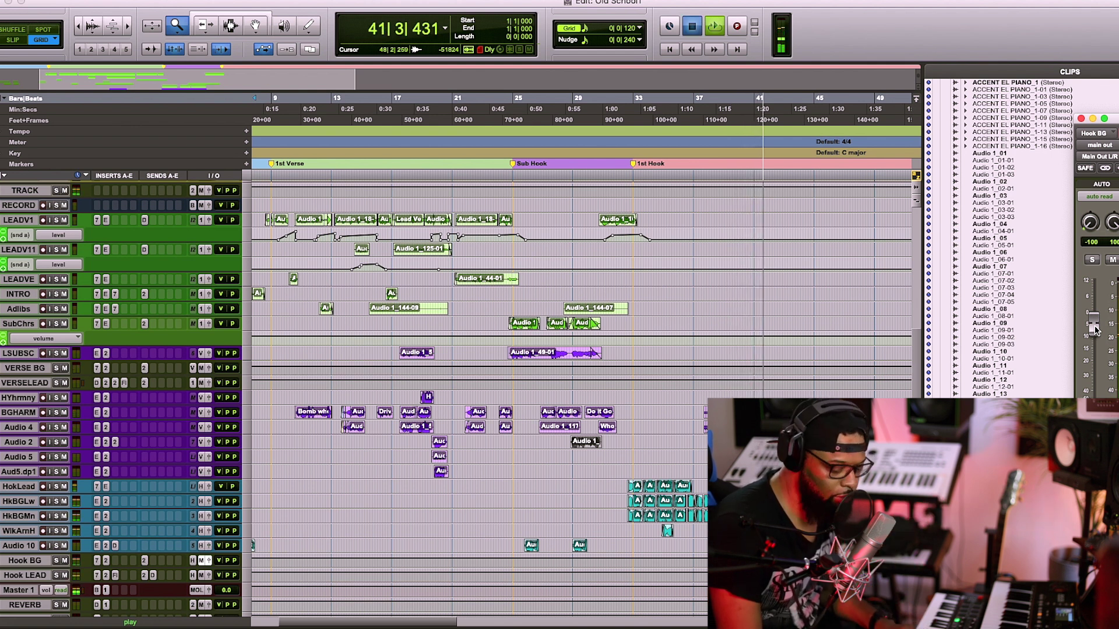
pyautogui.press('space')
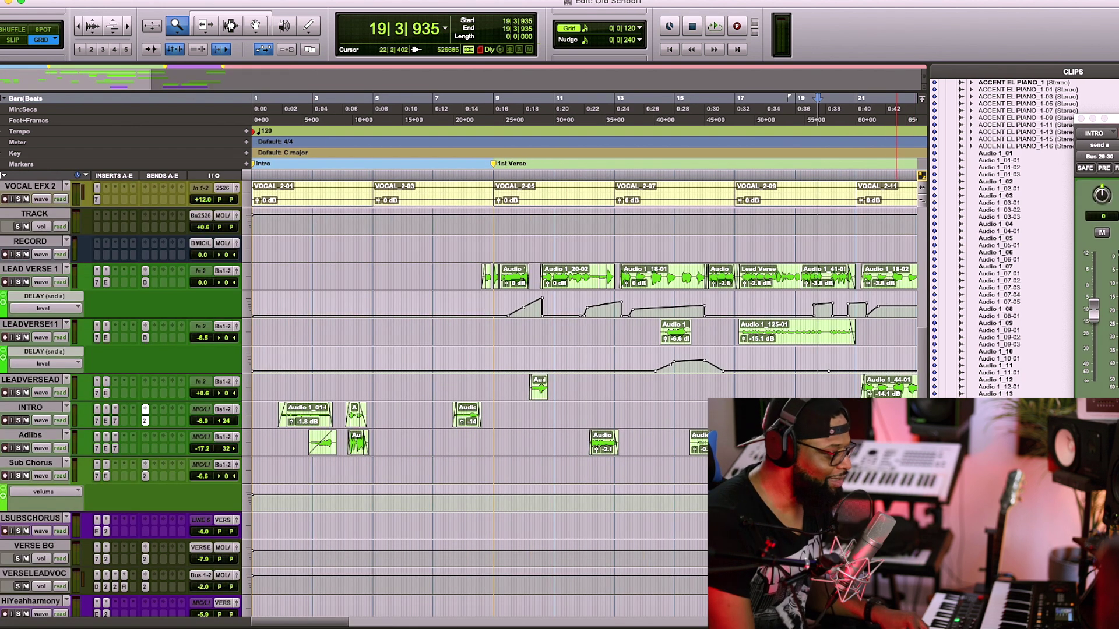
# Zoom the timeline out to fit the whole song and reduce all tracks to a small height
pyautogui.press('r')
pyautogui.press('r')
pyautogui.press('r')
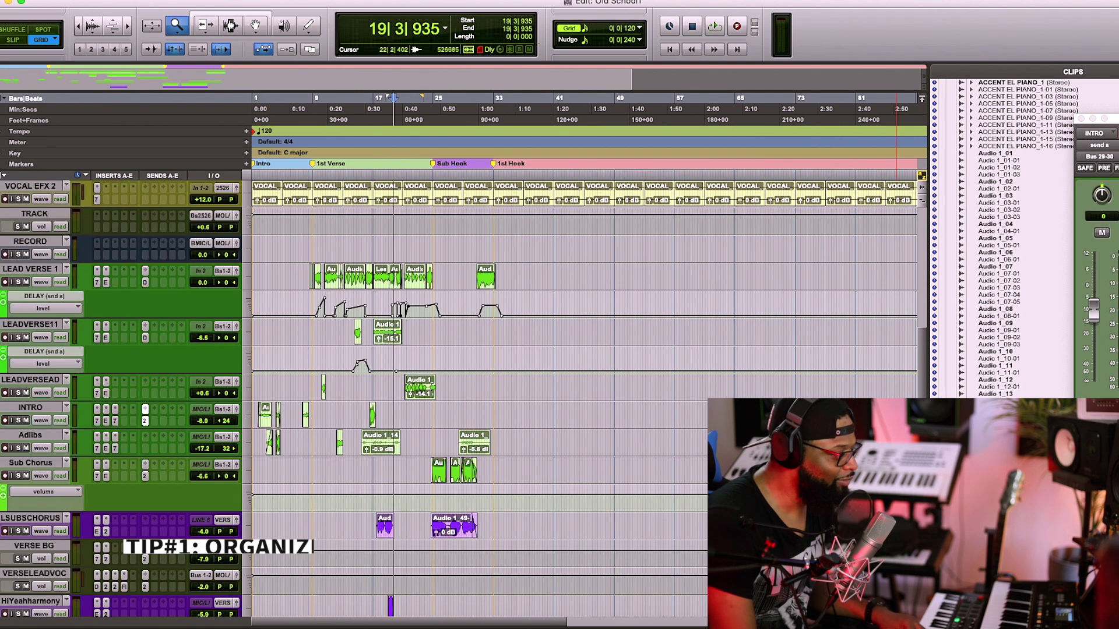
pyautogui.hotkey('ctrl', 'alt', 'Up')
pyautogui.hotkey('ctrl', 'alt', 'Up')
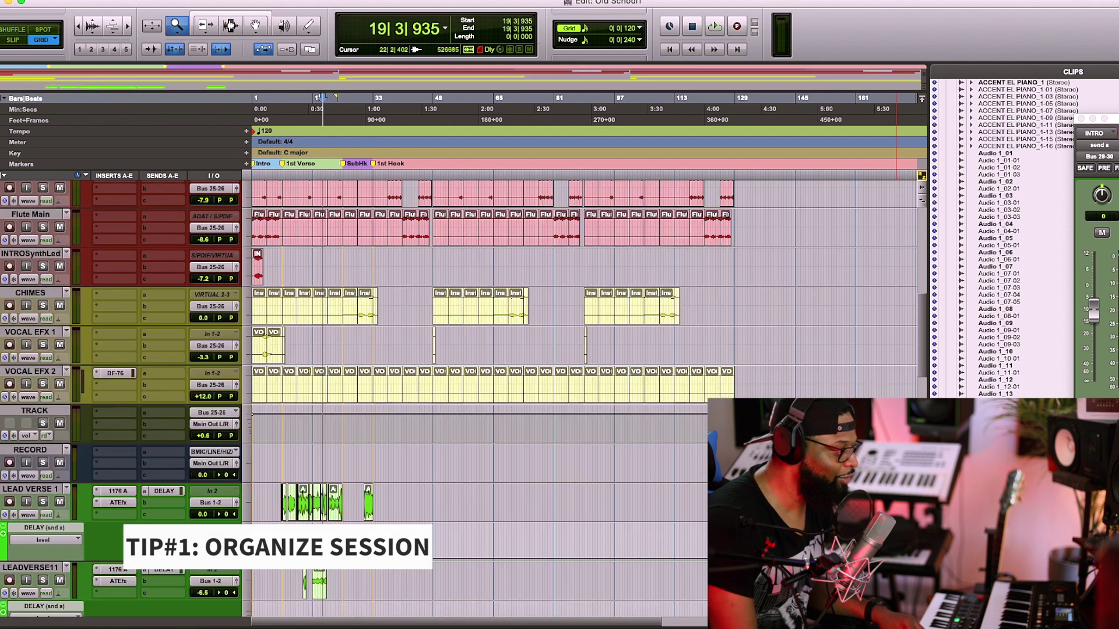
pyautogui.hotkey('ctrl', 'alt', 'Down')
pyautogui.hotkey('ctrl', 'alt', 'Down')
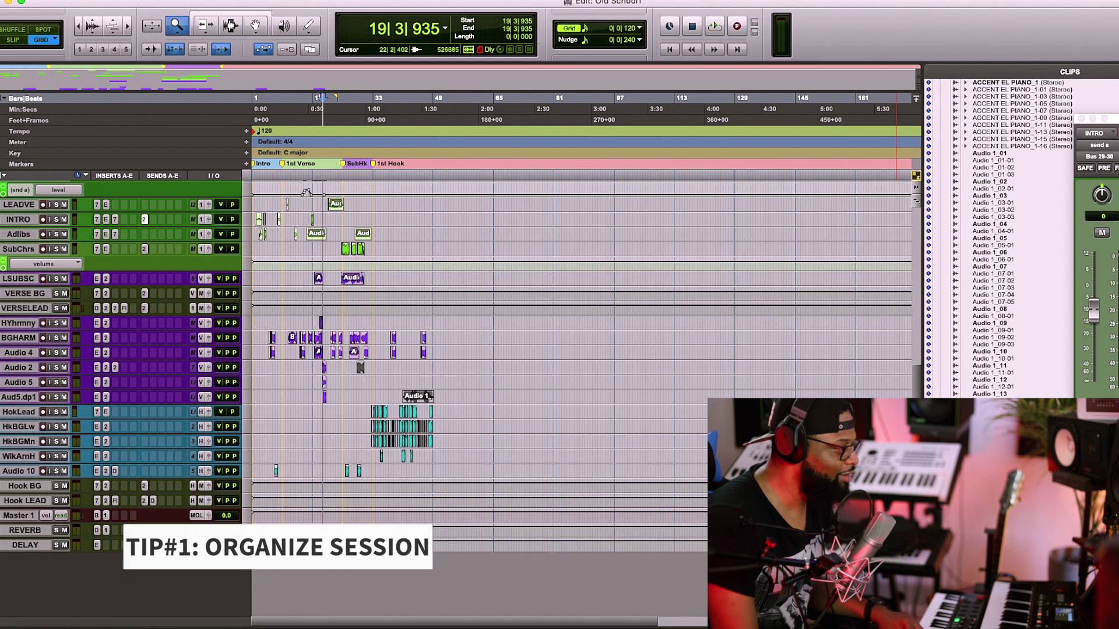
# Examine how the drum, instrument, effects and vocal tracks are ordered and color-grouped across the song's sections
pyautogui.scroll(10, 582, 338)
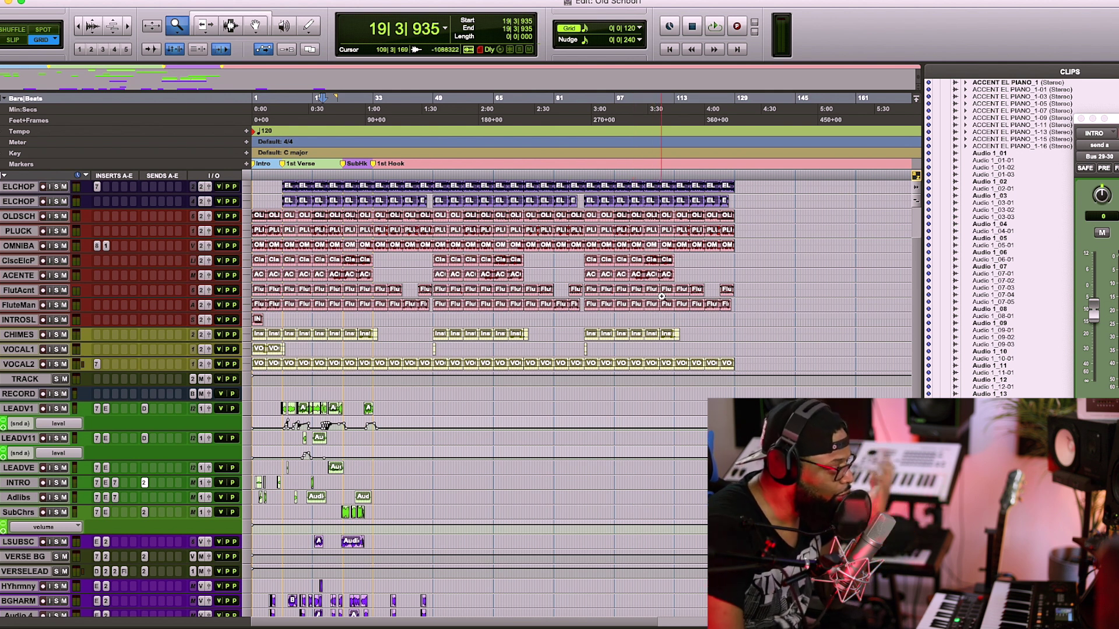
pyautogui.scroll(4, 915, 206)
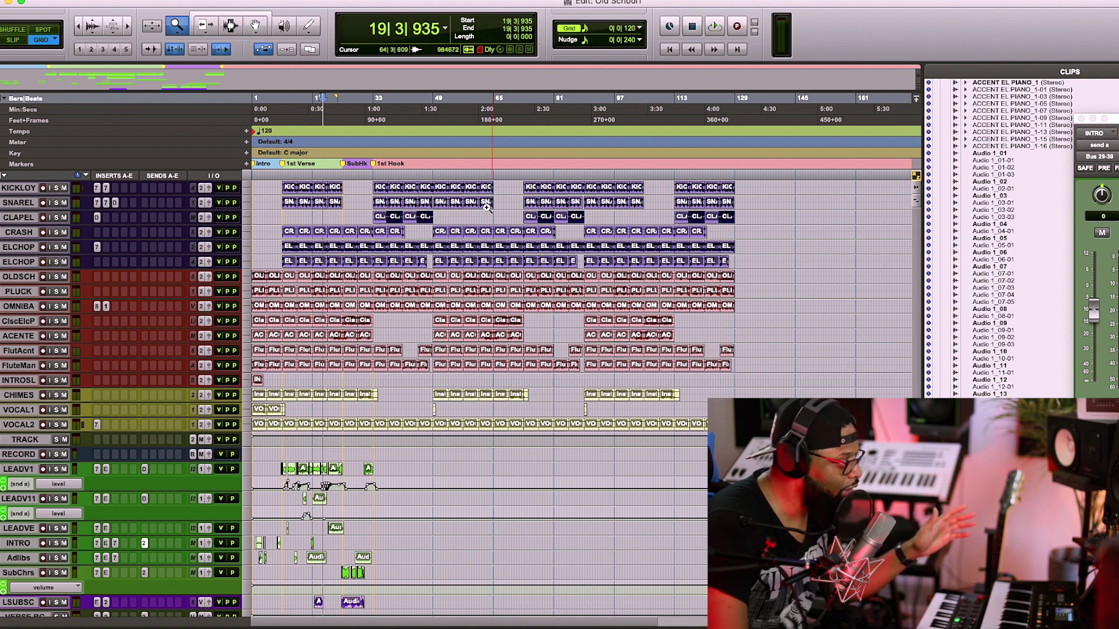
pyautogui.click(456, 197)
pyautogui.moveTo(307, 622); pyautogui.dragTo(259, 627)
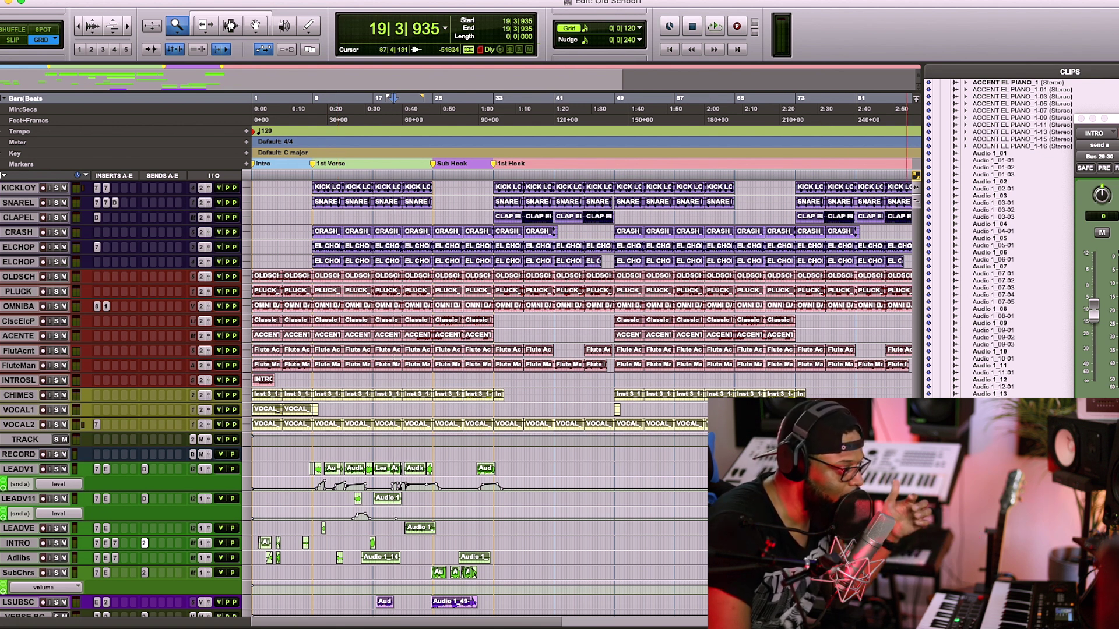
pyautogui.scroll(-3, 904, 396)
pyautogui.scroll(3, 904, 397)
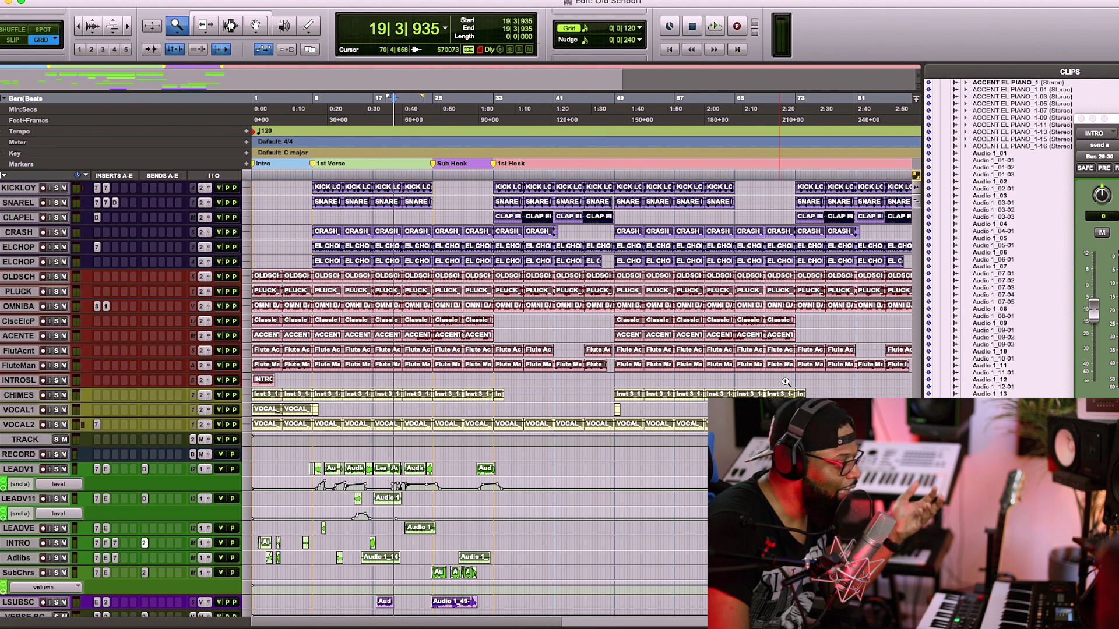
pyautogui.scroll(-5, 758, 384)
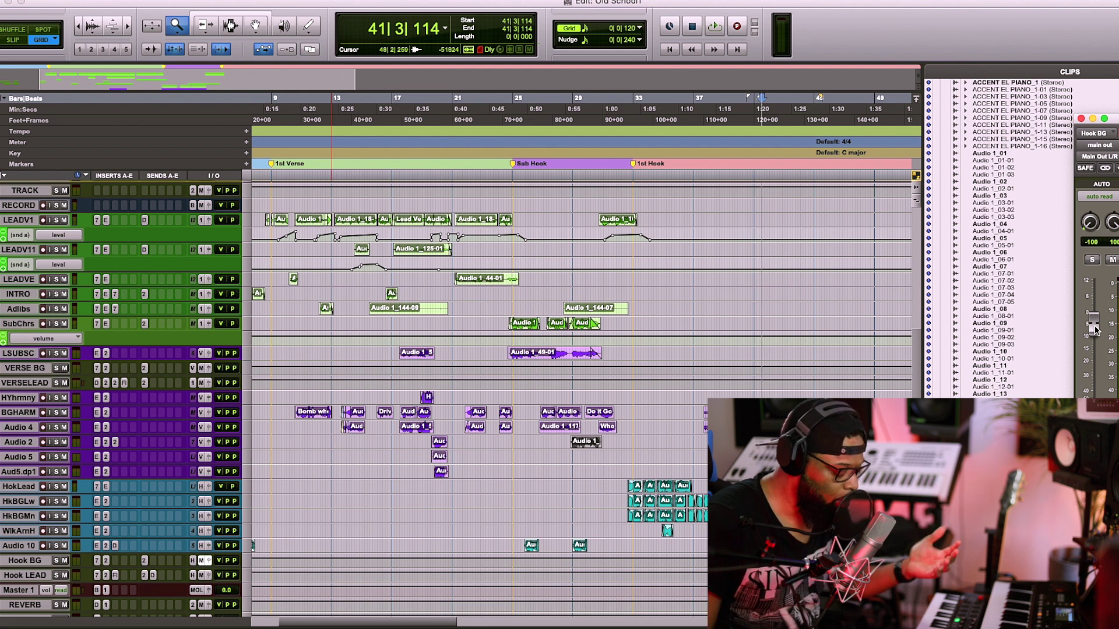
# Inspect the 1176 compressor on LEAD VERSE 1 and open the track's Auto-Tune EFX 3 plugin
pyautogui.press('Return')
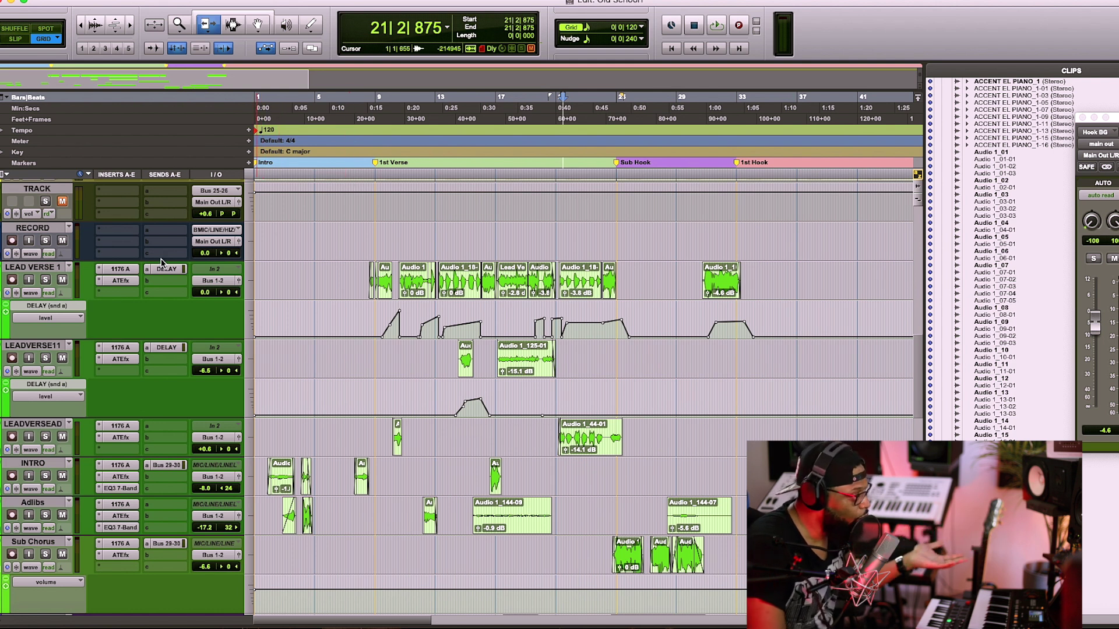
pyautogui.click(119, 269)
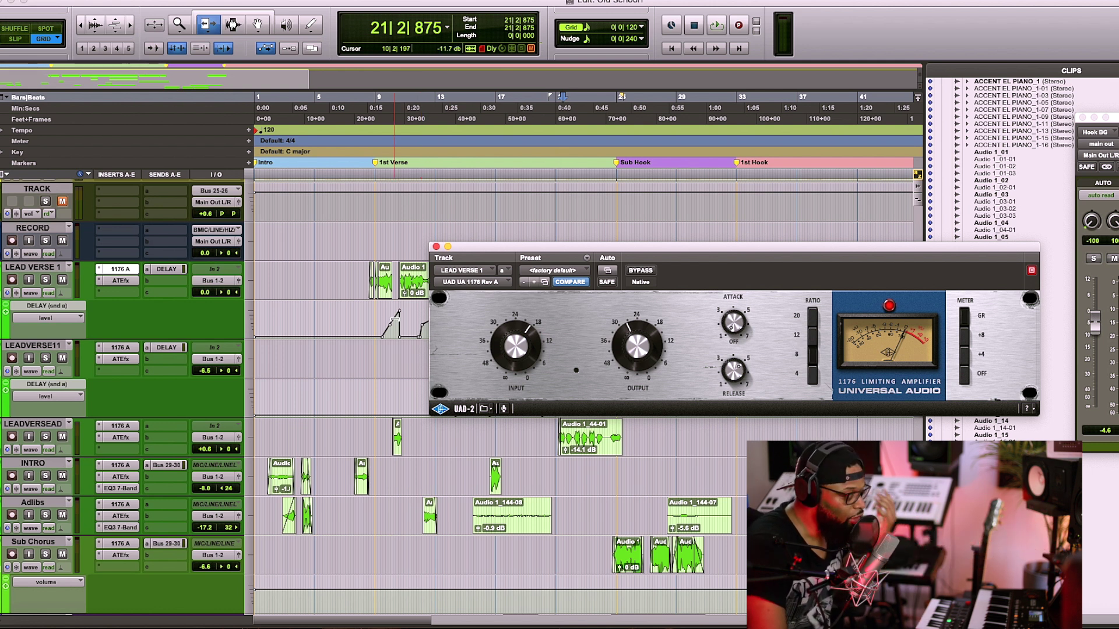
pyautogui.click(120, 280)
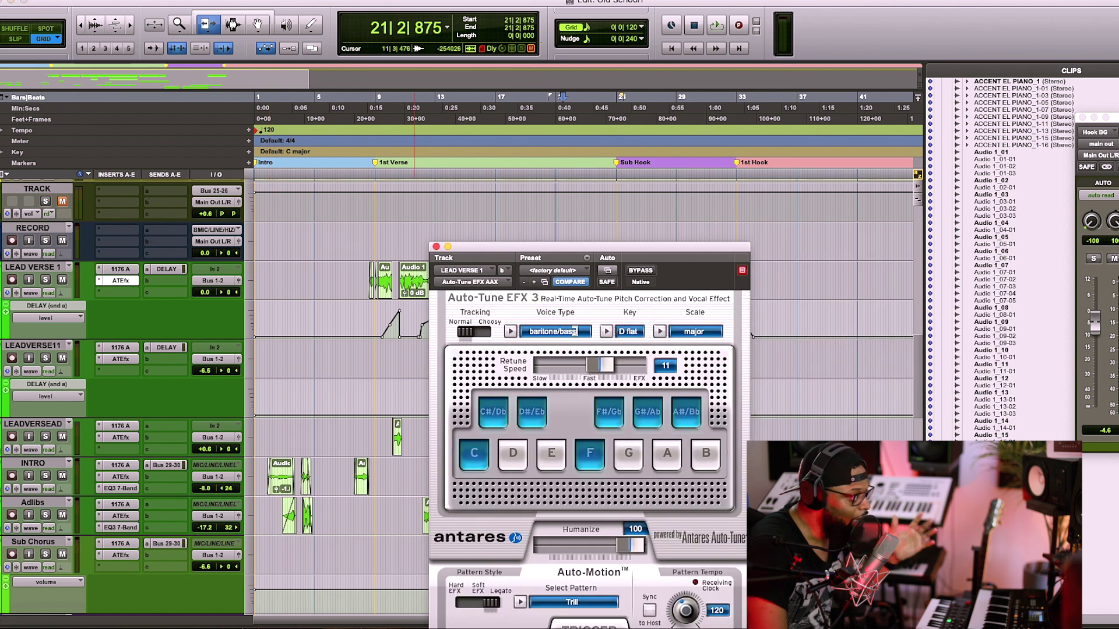
# Choose the baritone/bass voice type in LEAD VERSE 1's Auto-Tune EFX 3 and close the plugin
pyautogui.click(574, 330)
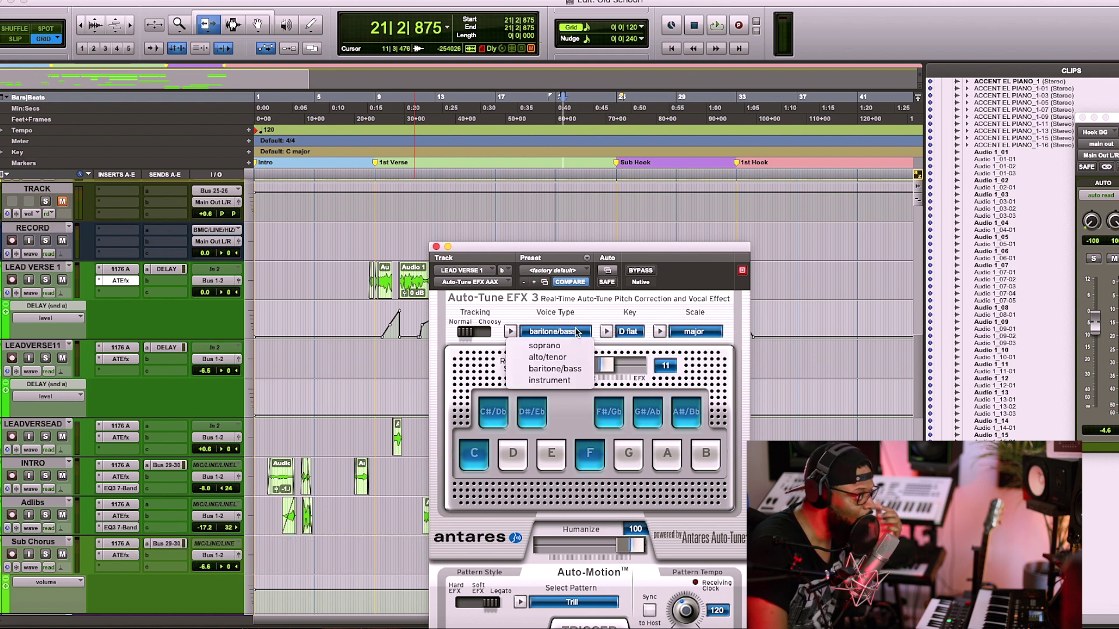
pyautogui.click(564, 370)
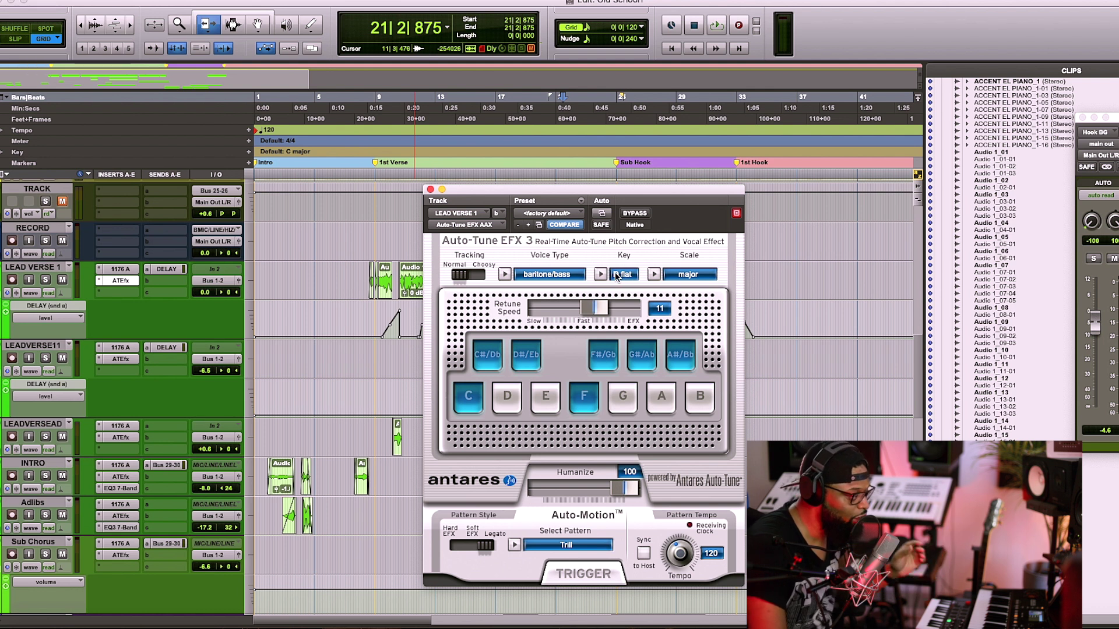
pyautogui.click(430, 190)
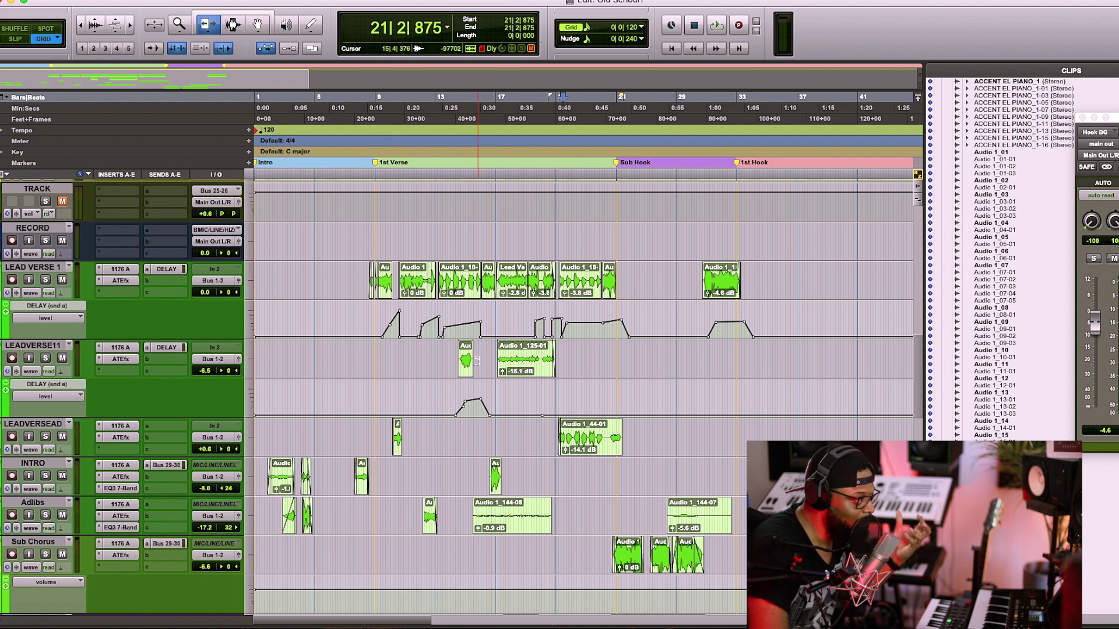
# Review the 1176 compressor on the LEADVERSEADLIB track and the EQ3 7-Band on the INTRO track
pyautogui.scroll(1, 102, 330)
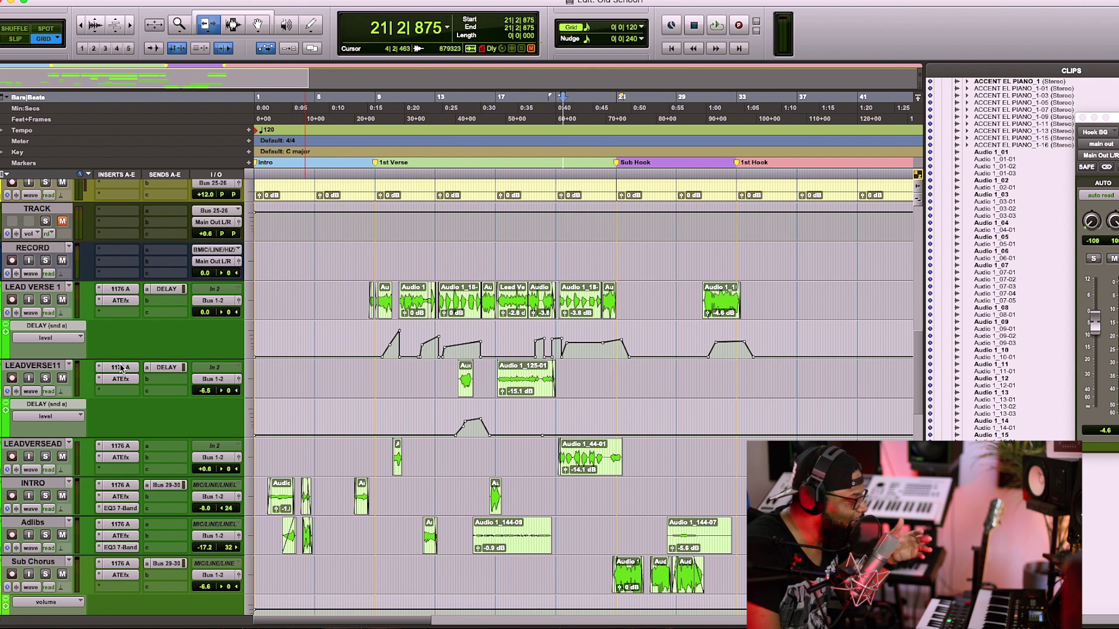
pyautogui.click(120, 447)
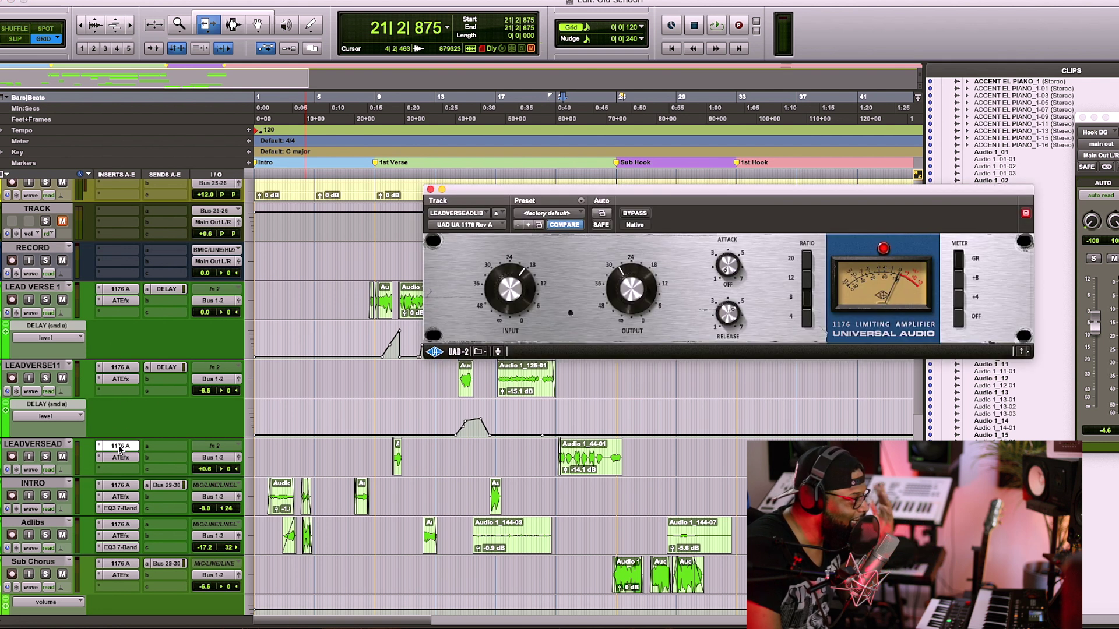
pyautogui.click(120, 447)
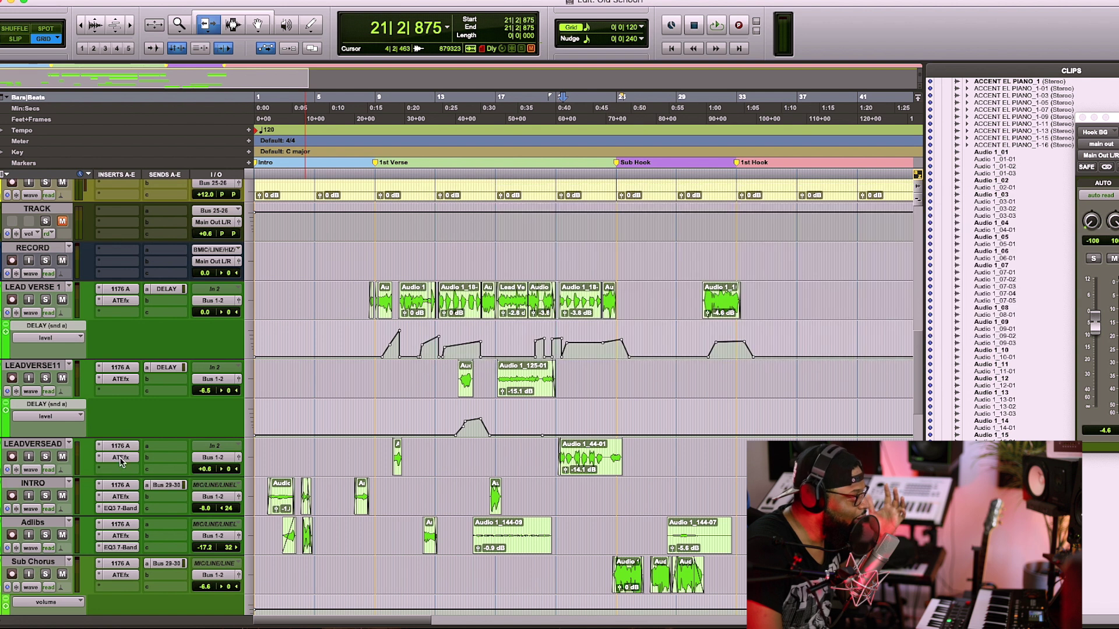
pyautogui.click(121, 509)
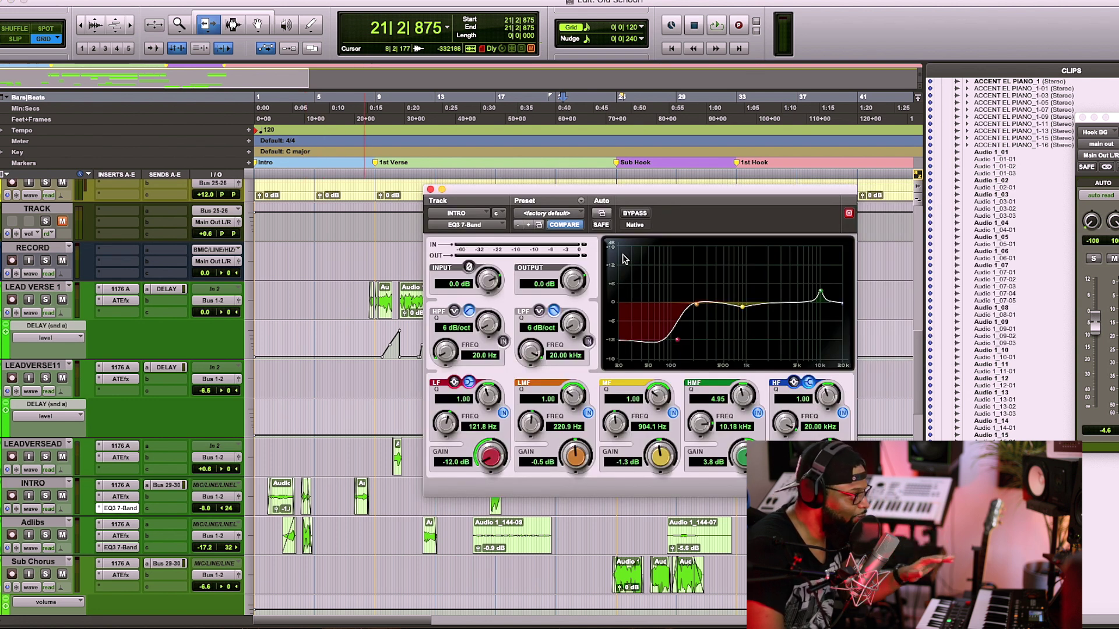
# Select the VERSELEADVOCAL bus, review its DeEsser, LA-2A and X-EQ 2 plugins, and audition the vocals
pyautogui.moveTo(919, 398); pyautogui.dragTo(919, 423)
pyautogui.scroll(-5, 919, 426)
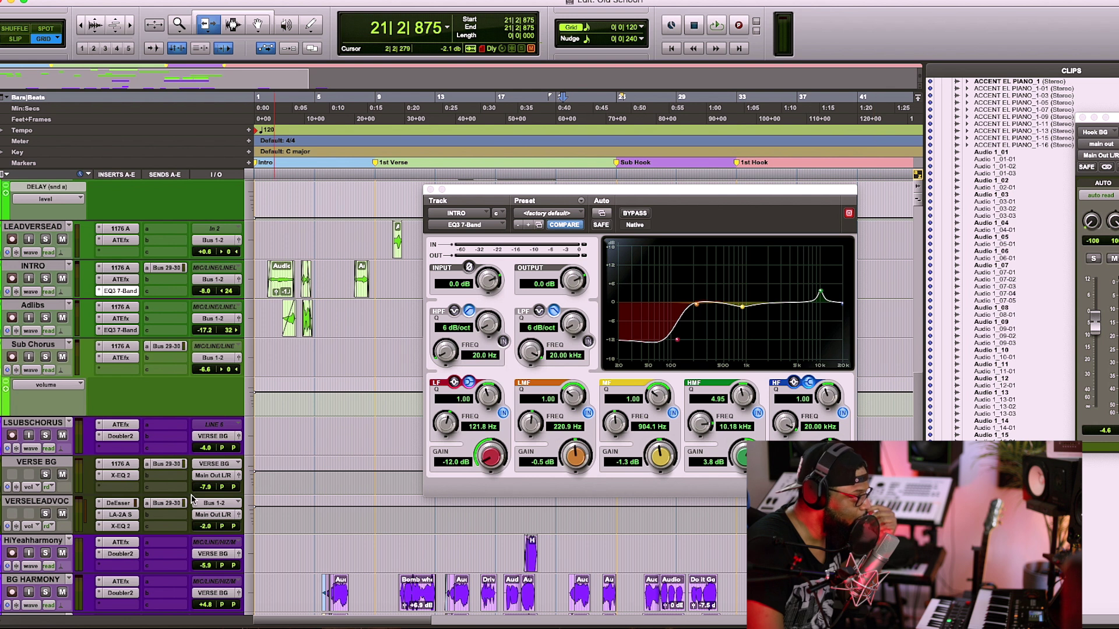
pyautogui.click(25, 502)
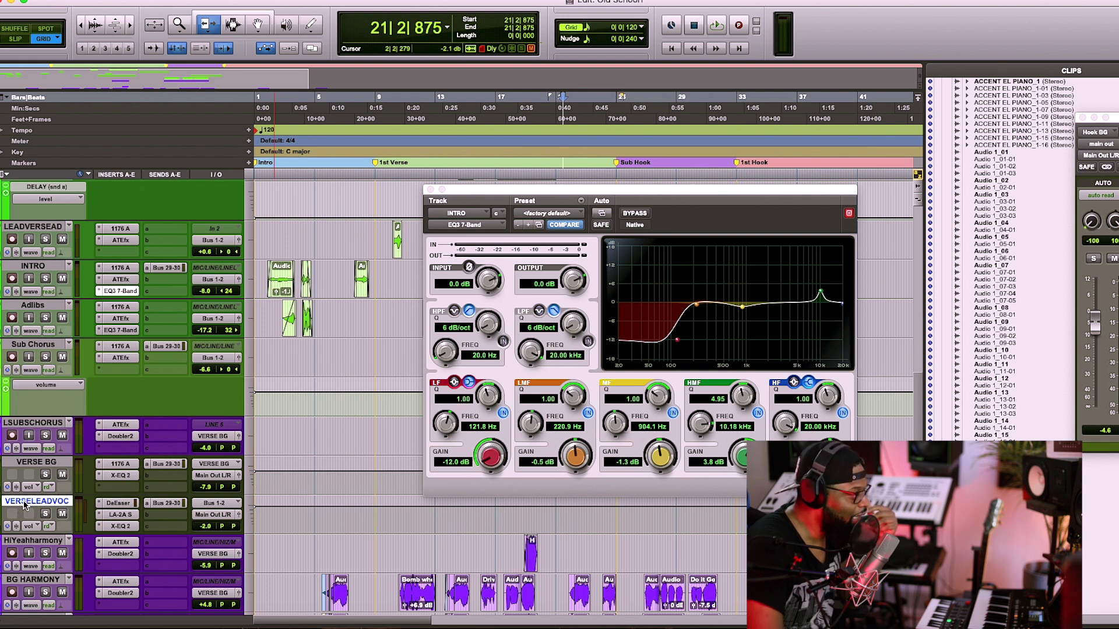
pyautogui.click(123, 504)
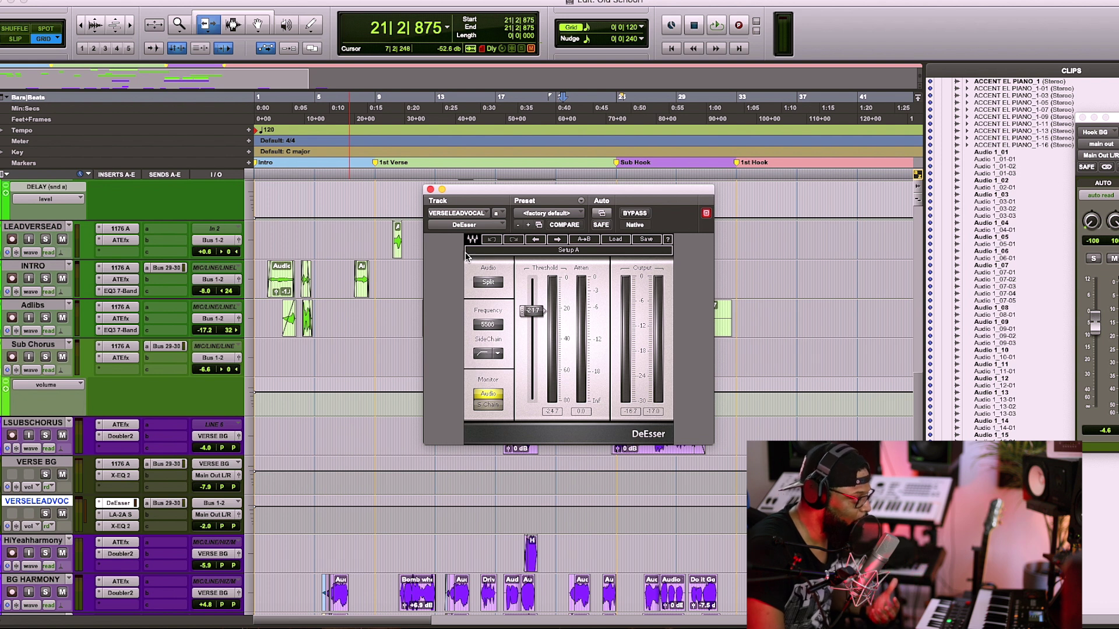
pyautogui.click(120, 515)
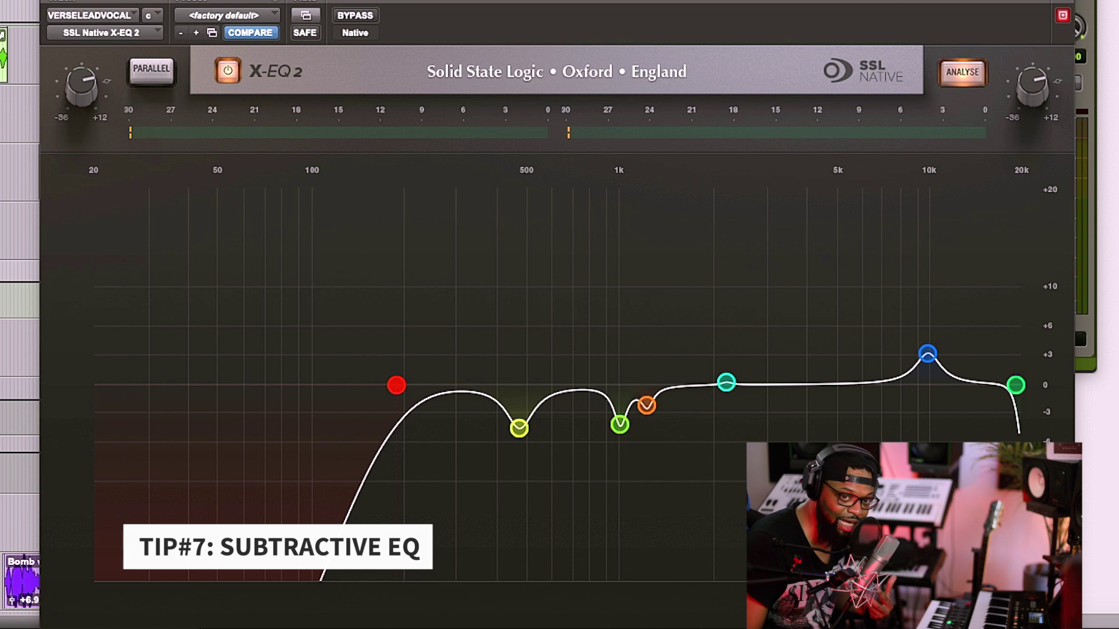
pyautogui.press('space')
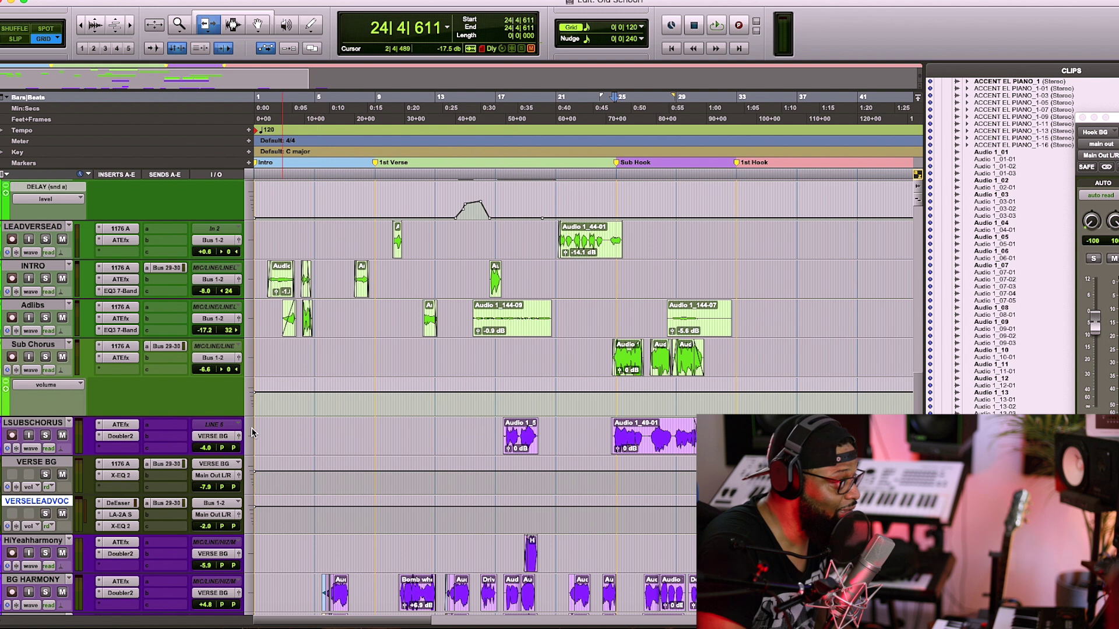
# Mute the VERSE BG bus and audition the Sub Hook without it
pyautogui.click(62, 477)
pyautogui.press('space')
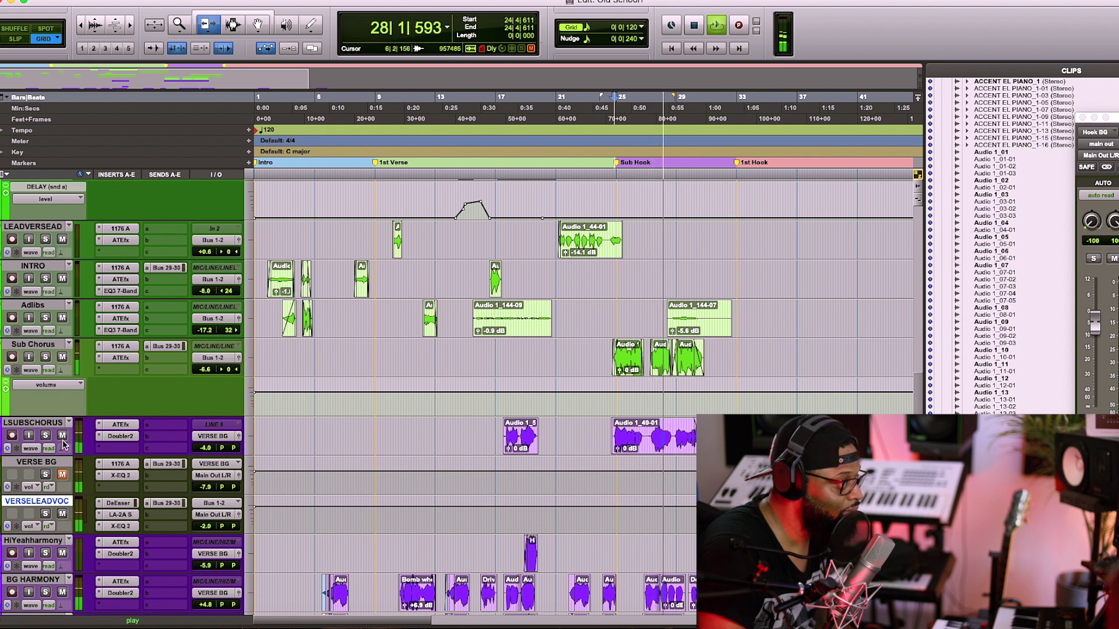
pyautogui.press('space')
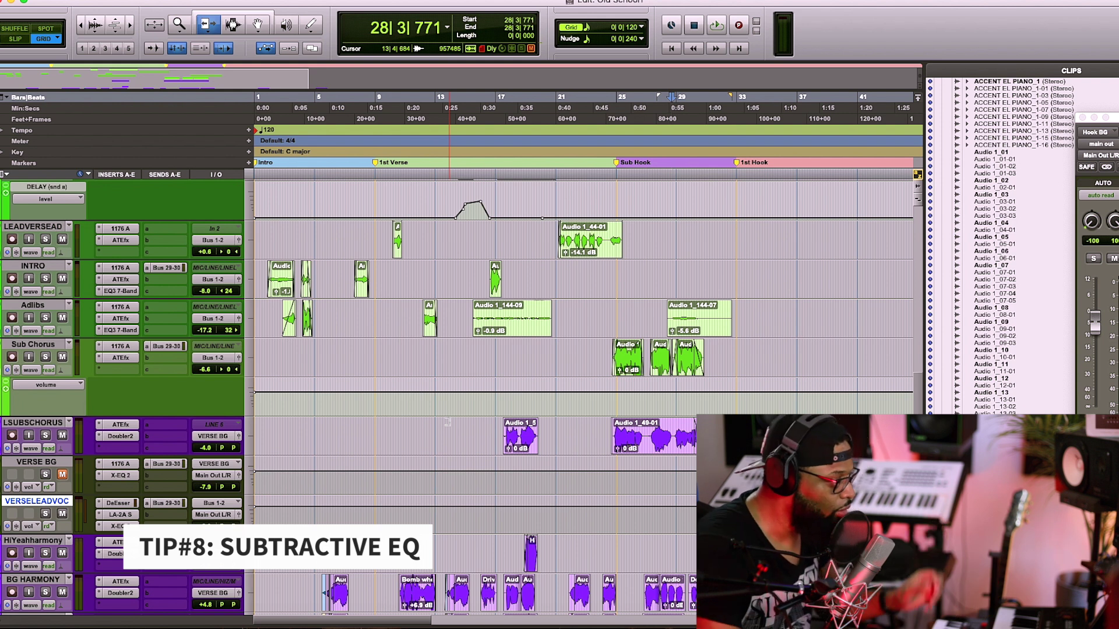
# Mute LEAD VERSE 1 and play the 1st Verse from about bar 16 to check the remaining vocals
pyautogui.scroll(1, 450, 419)
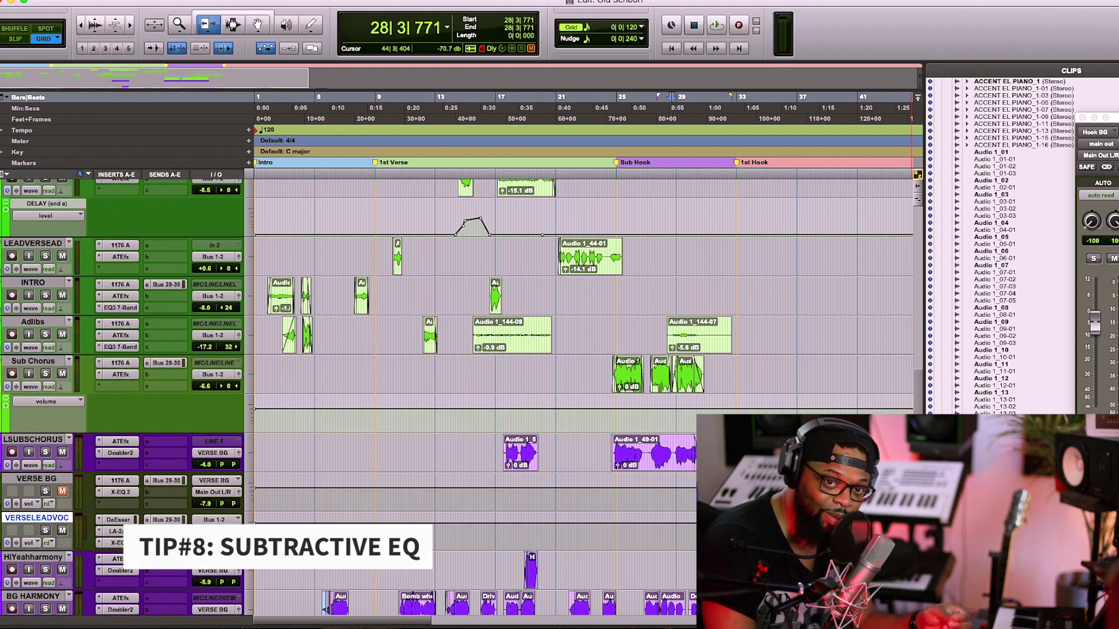
pyautogui.scroll(3, 466, 396)
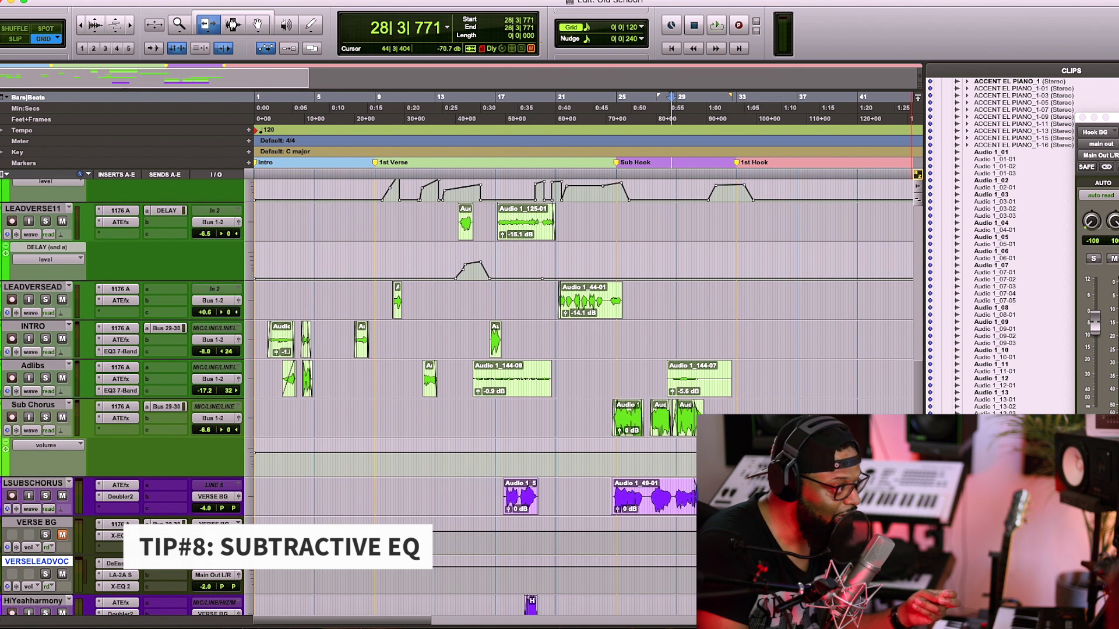
pyautogui.scroll(-10, 466, 397)
pyautogui.scroll(-5, 466, 396)
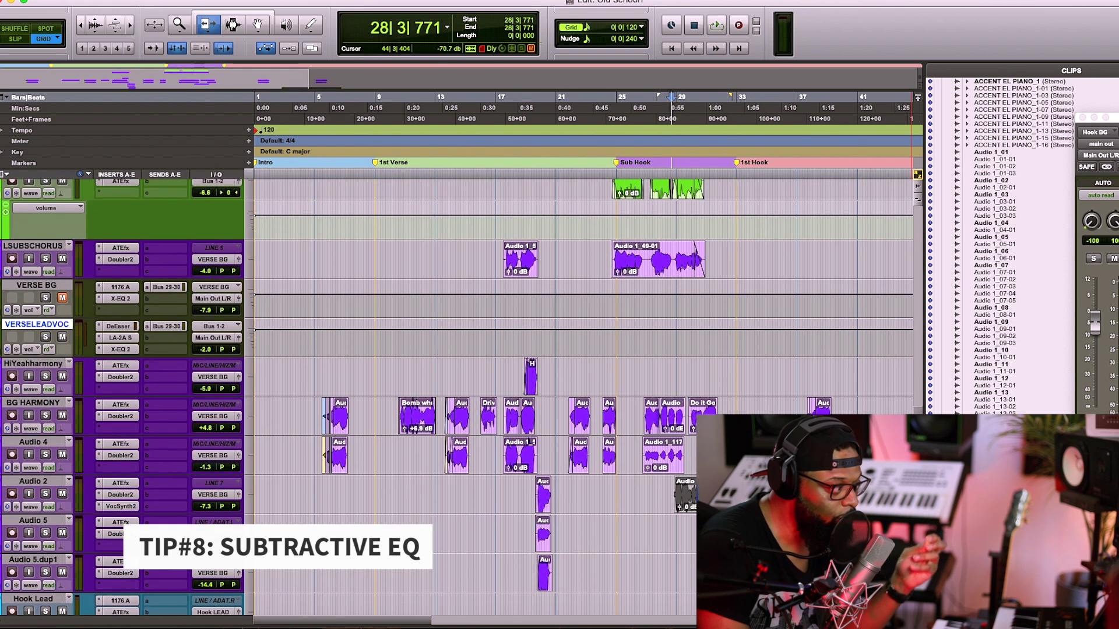
pyautogui.scroll(-1, 466, 396)
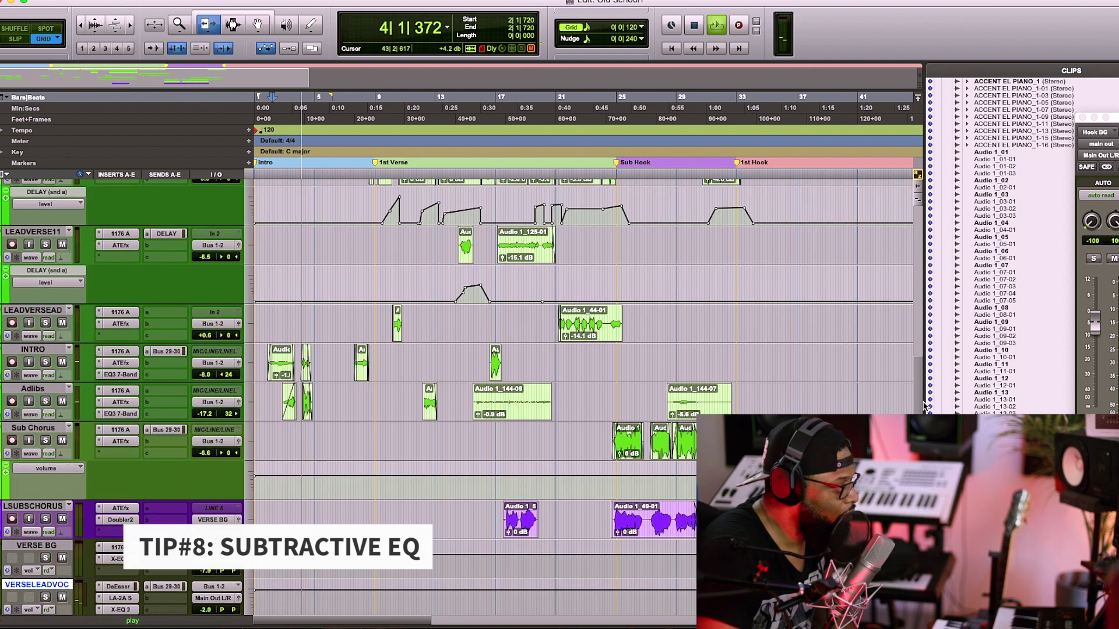
pyautogui.scroll(5, 923, 390)
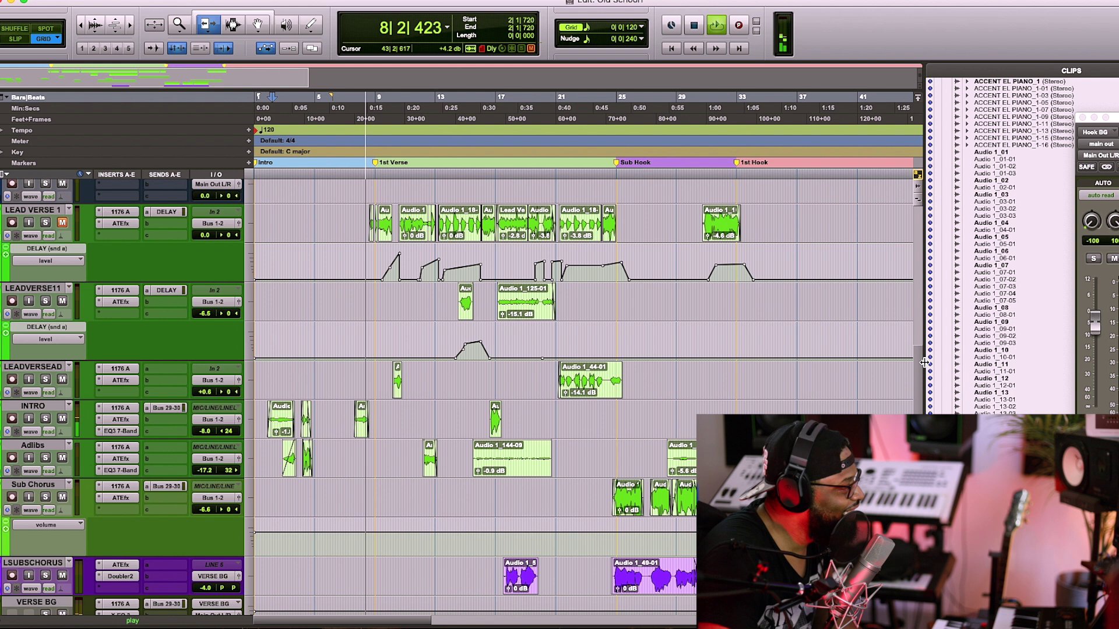
pyautogui.click(557, 173)
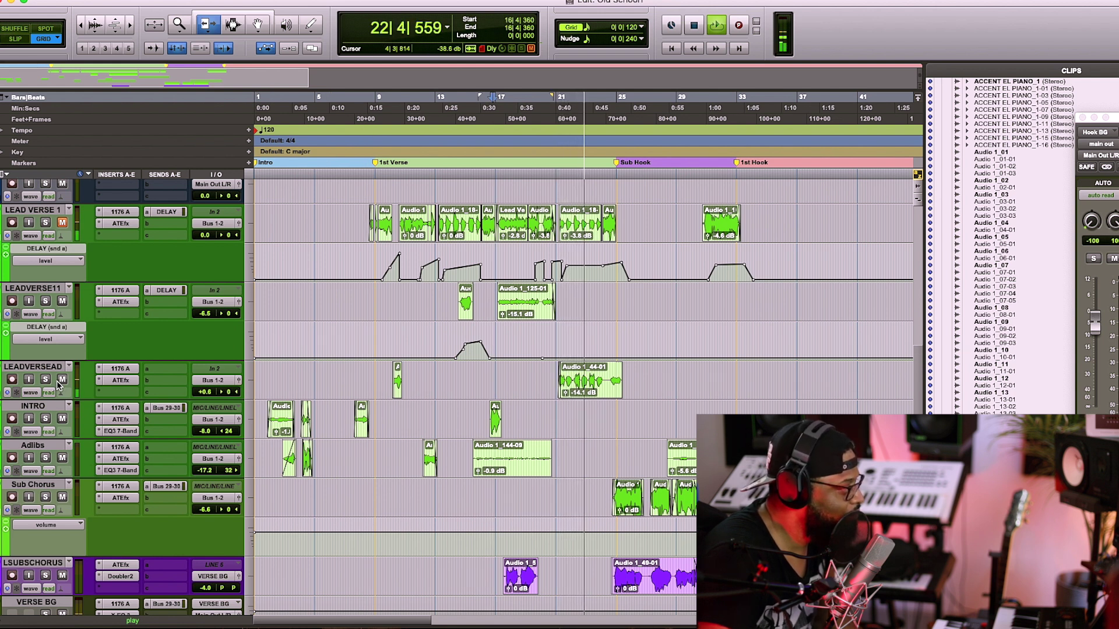
# Mute the LEADVERSEADLIB and Sub Chorus tracks and audition the Sub Hook from about bar 26
pyautogui.click(627, 179)
pyautogui.press('space')
pyautogui.press('space')
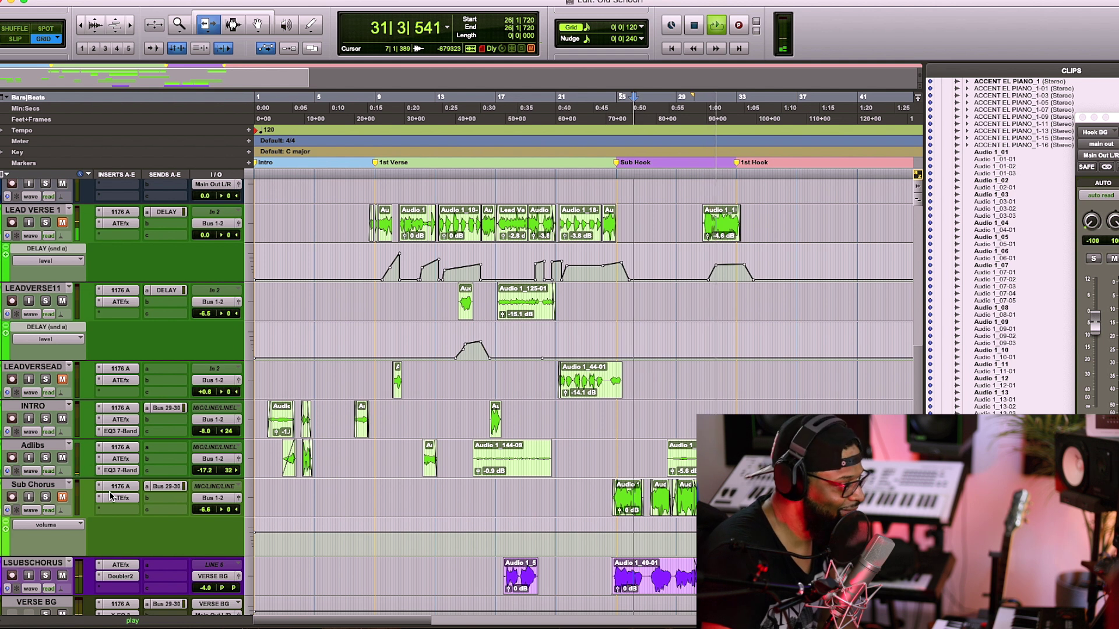
pyautogui.press('space')
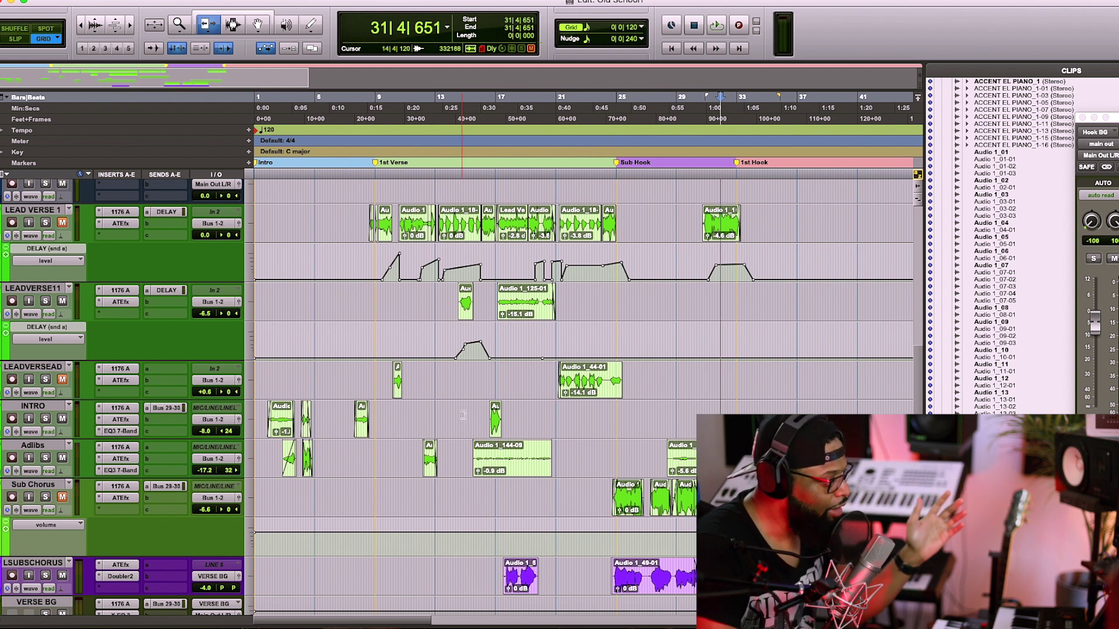
# Open the Doubler2 on the BG HARMONY track and play the intro harmonies from about bar 5
pyautogui.scroll(-10, 462, 414)
pyautogui.click(128, 348)
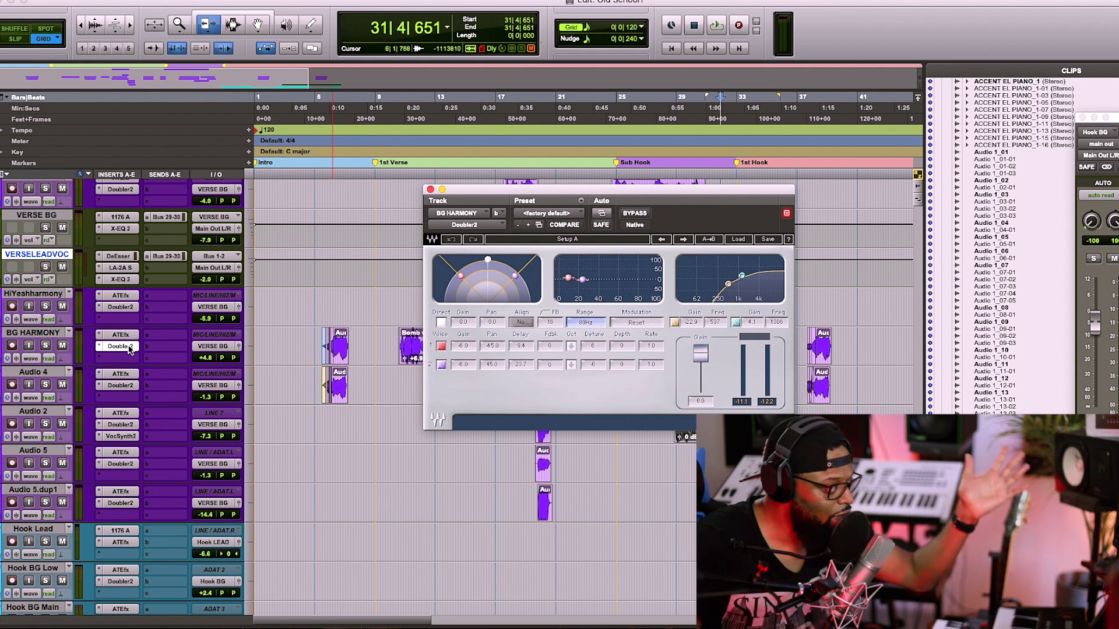
pyautogui.click(321, 108)
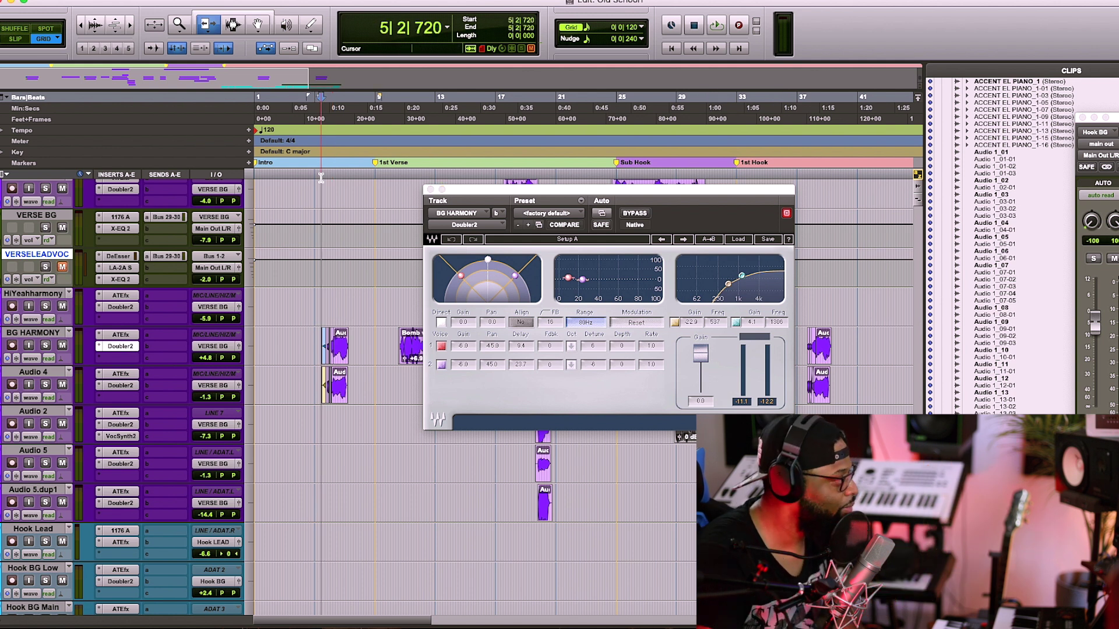
pyautogui.press('space')
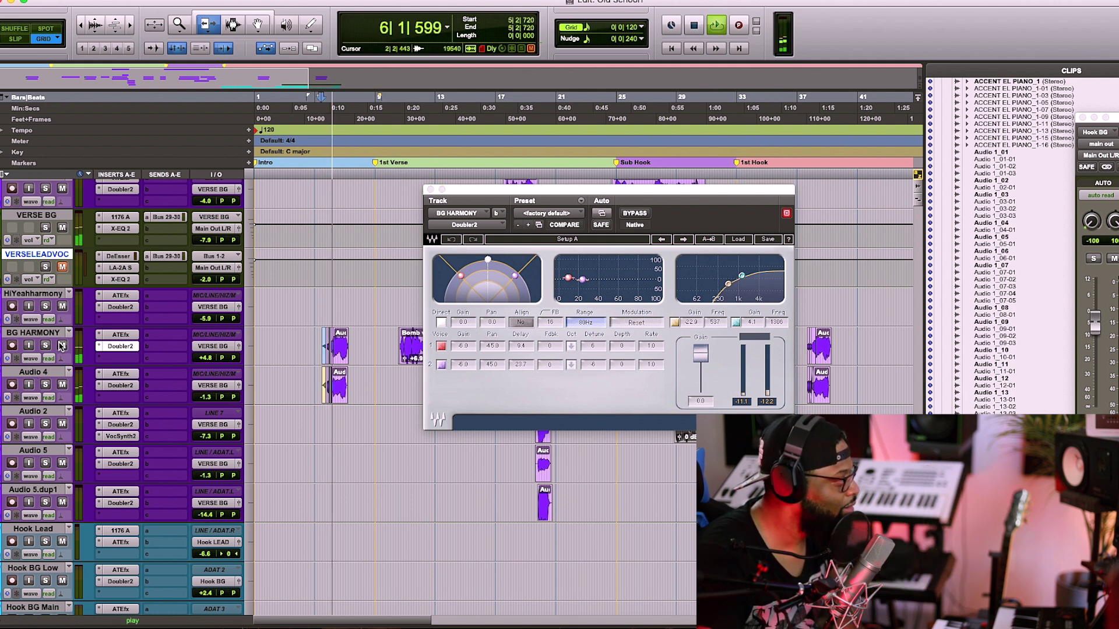
# Mute the Audio 4 track and replay the intro to hear BG HARMONY without it
pyautogui.click(62, 385)
pyautogui.click(326, 109)
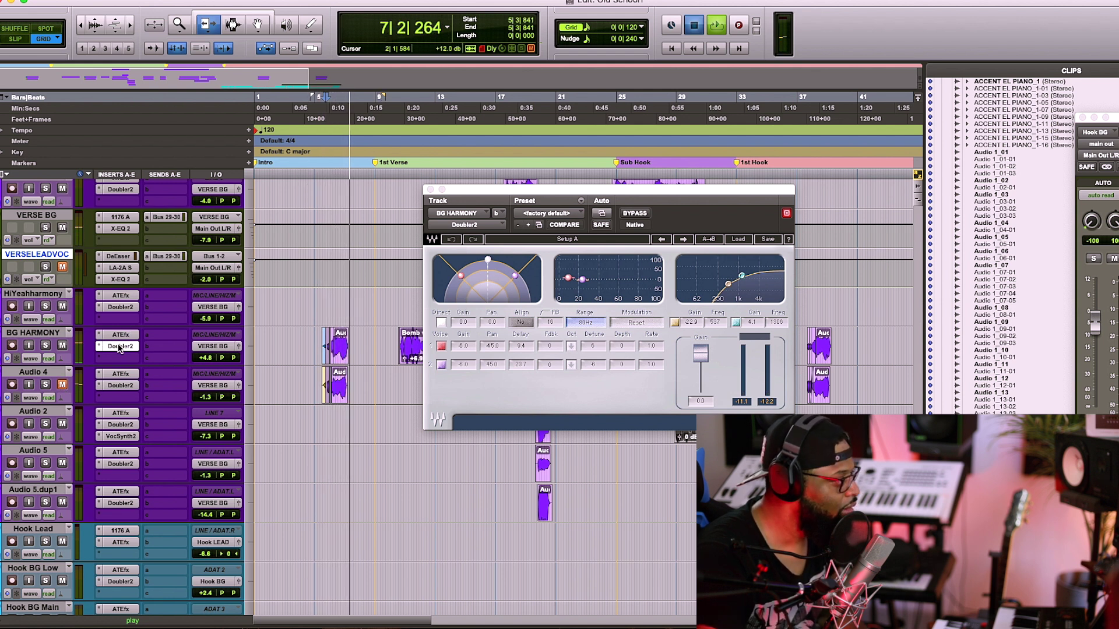
pyautogui.press('space')
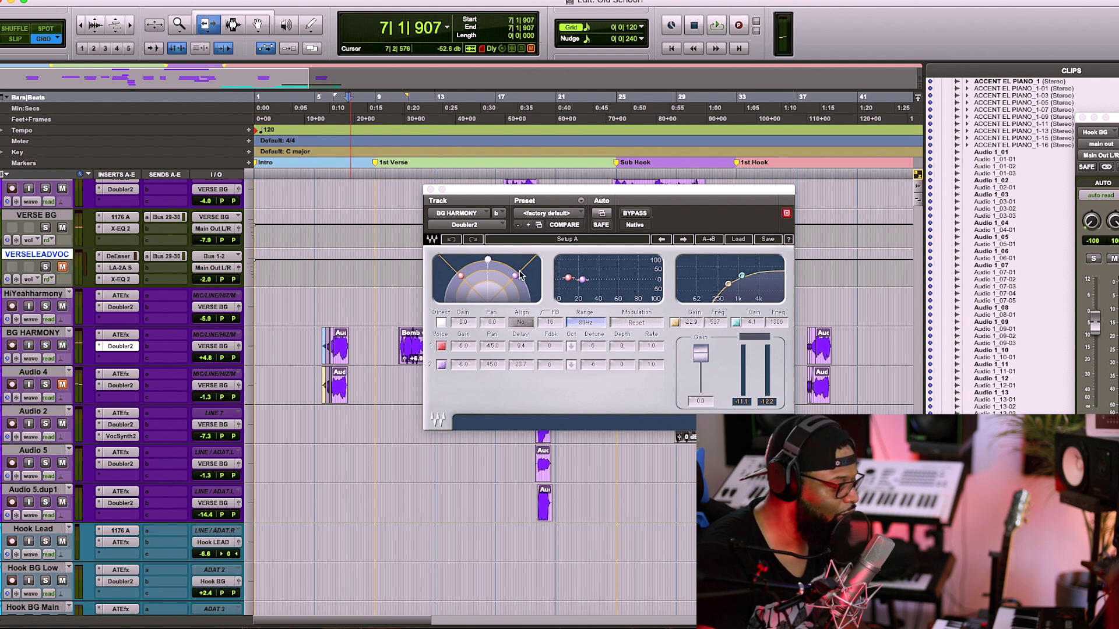
# Bypass the BG HARMONY Doubler2 and play the intro from about bar 5 to hear the dry harmony
pyautogui.click(320, 264)
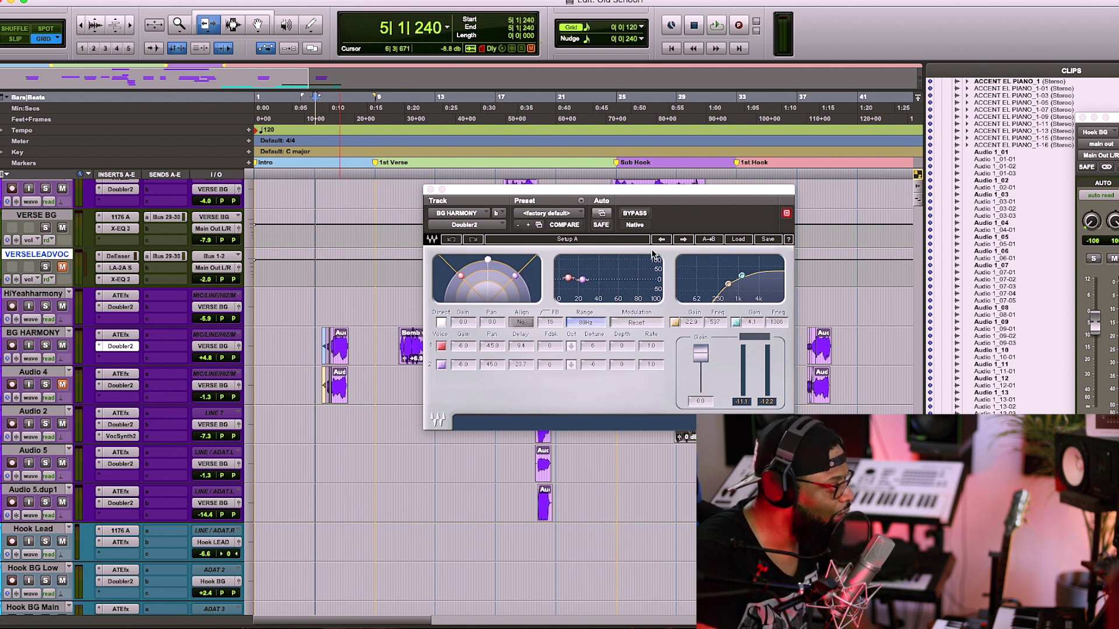
pyautogui.click(636, 215)
pyautogui.press('space')
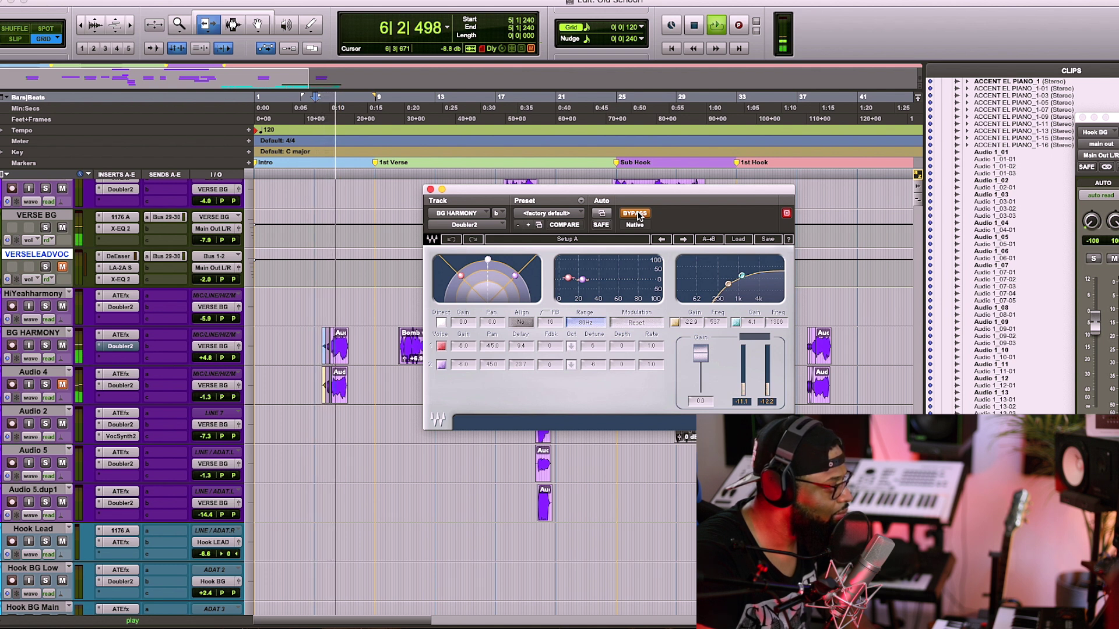
pyautogui.press('space')
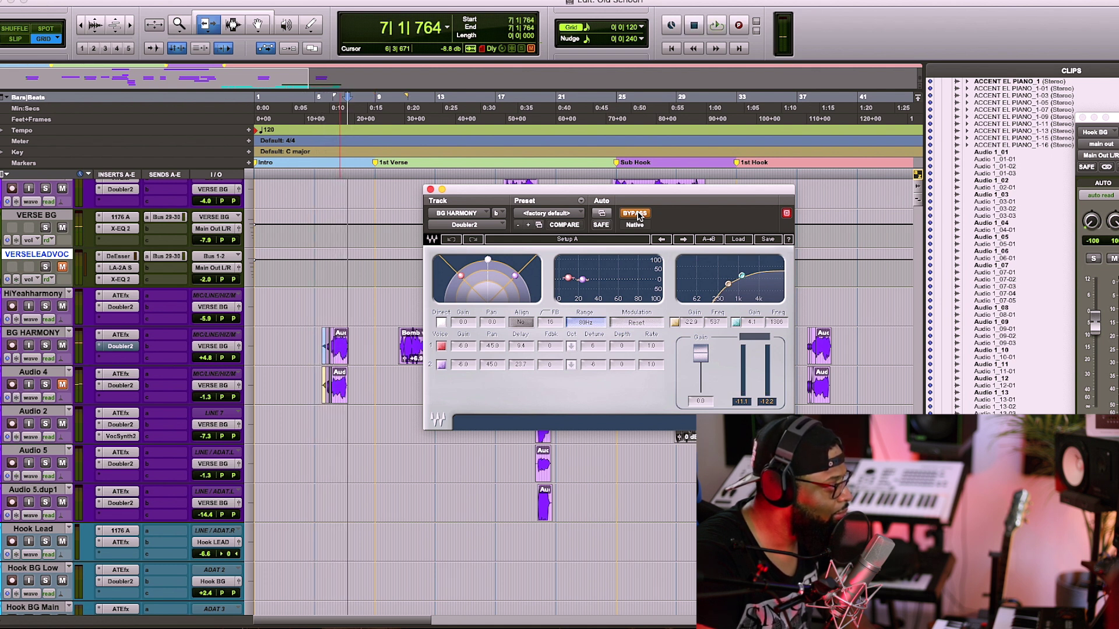
# Play the BG HARMONY clip at bar 6 while switching the Doubler2 bypass off and on for comparison, leaving the effect active
pyautogui.click(339, 349)
pyautogui.press('space')
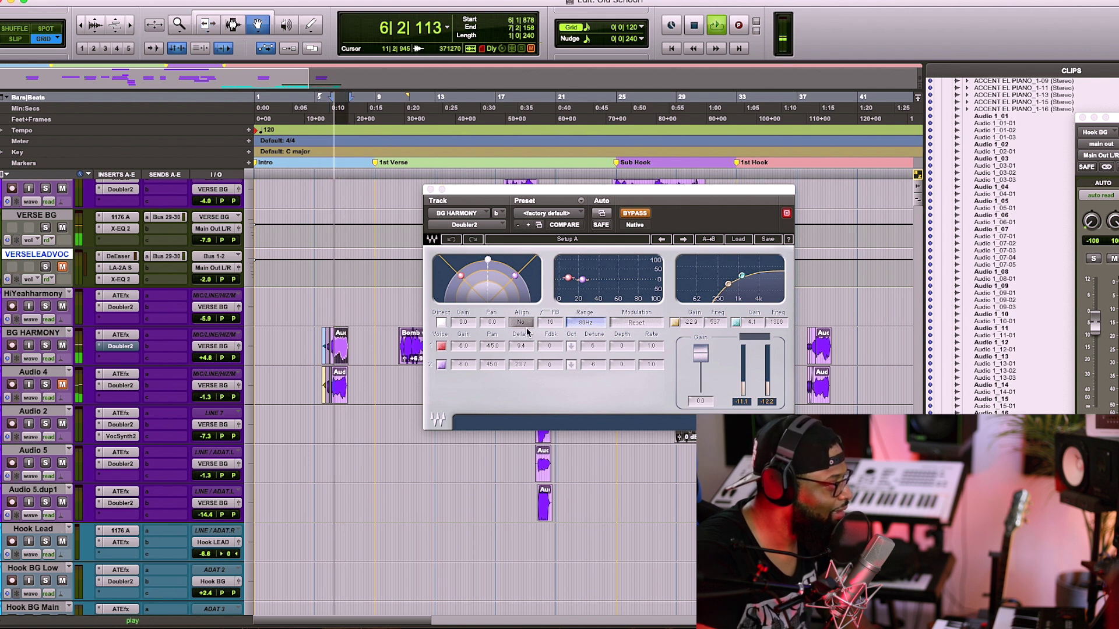
pyautogui.click(637, 213)
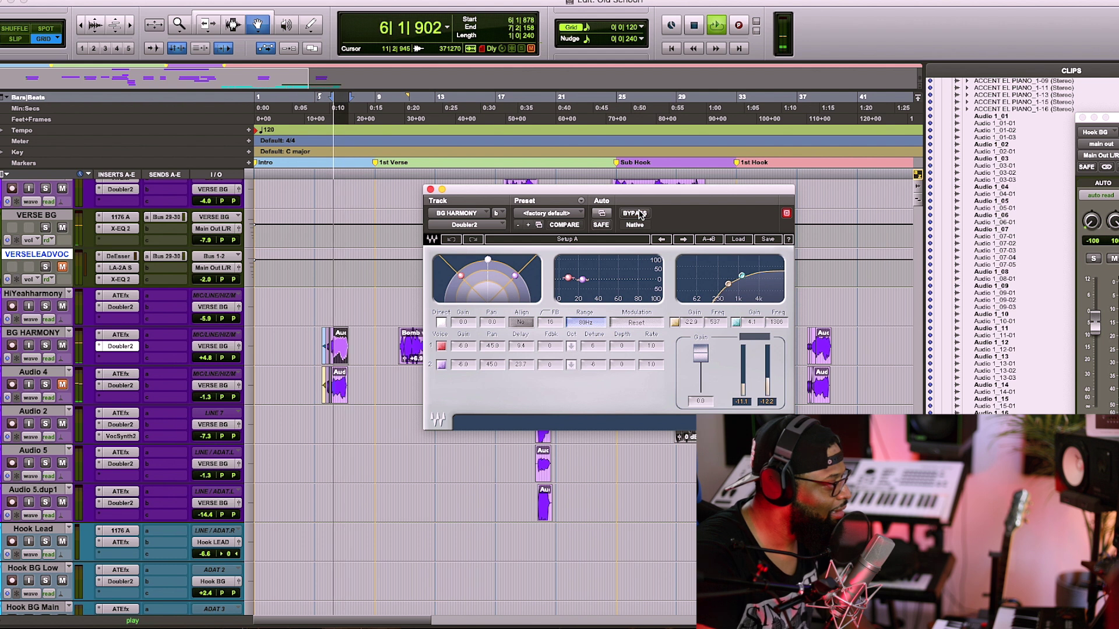
pyautogui.click(636, 213)
pyautogui.click(636, 213)
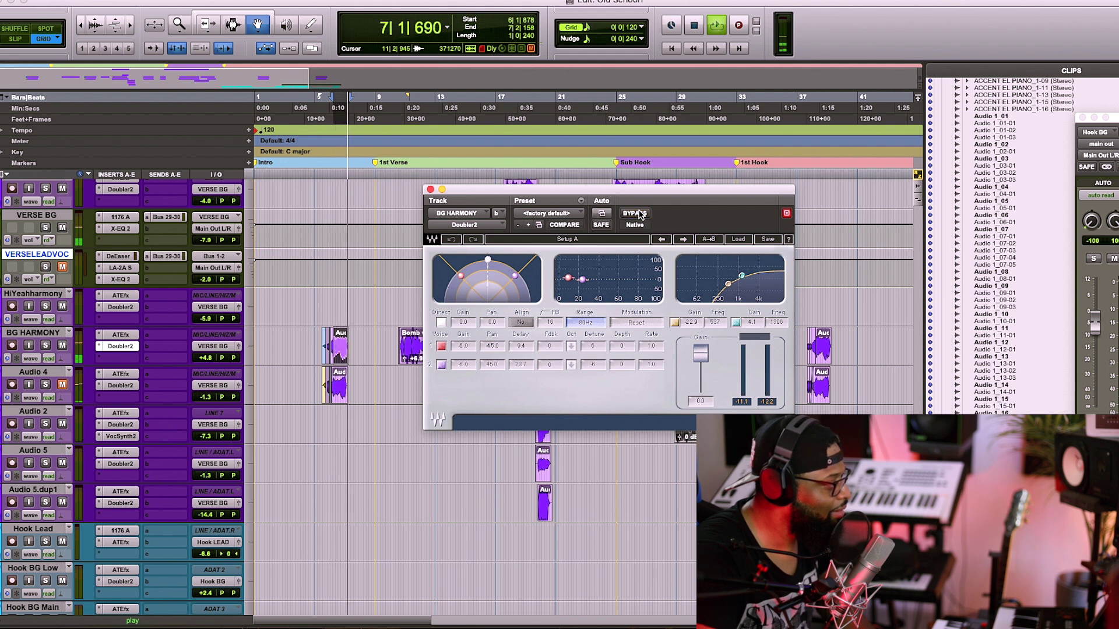
pyautogui.press('space')
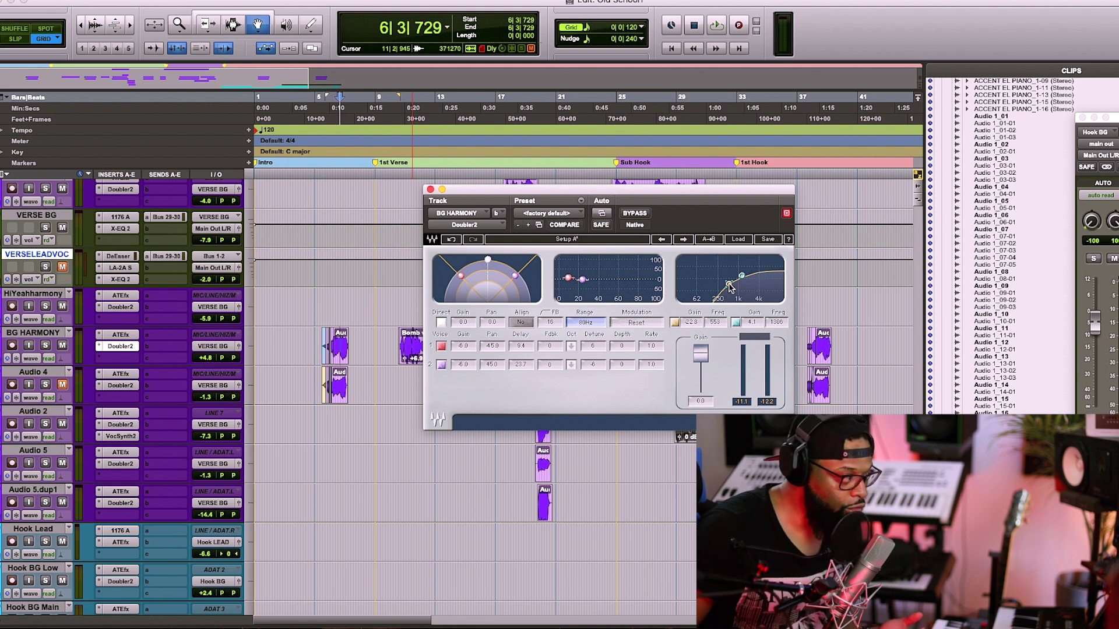
# With BG HARMONY muted, audition the Audio 4 clip at bar 6 and compare its Doubler2 bypassed and active
pyautogui.press('space')
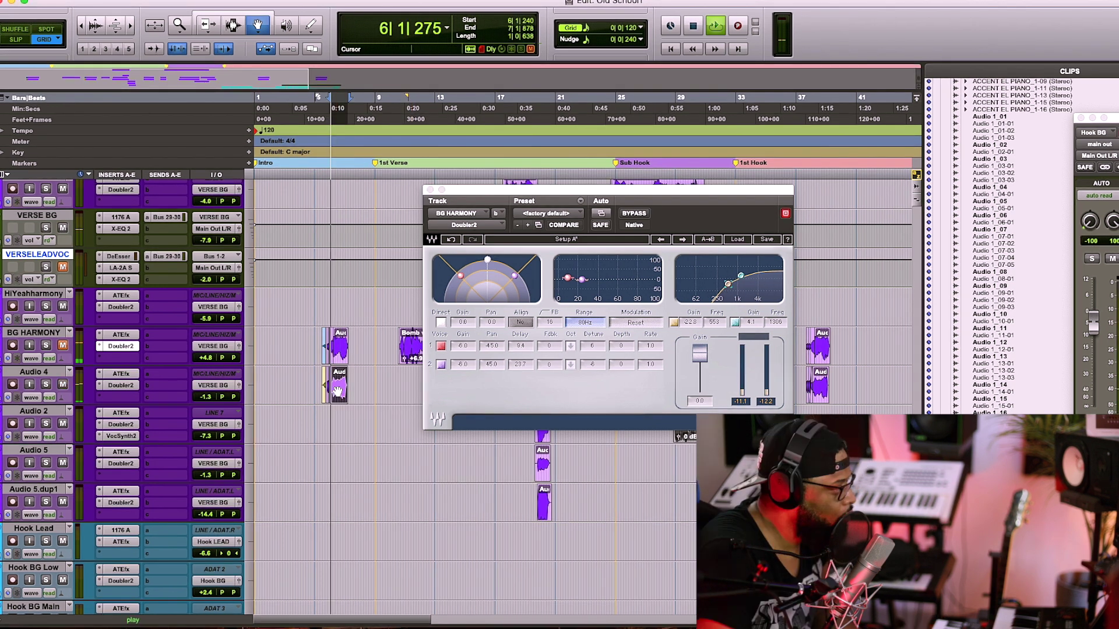
pyautogui.click(120, 385)
pyautogui.click(635, 214)
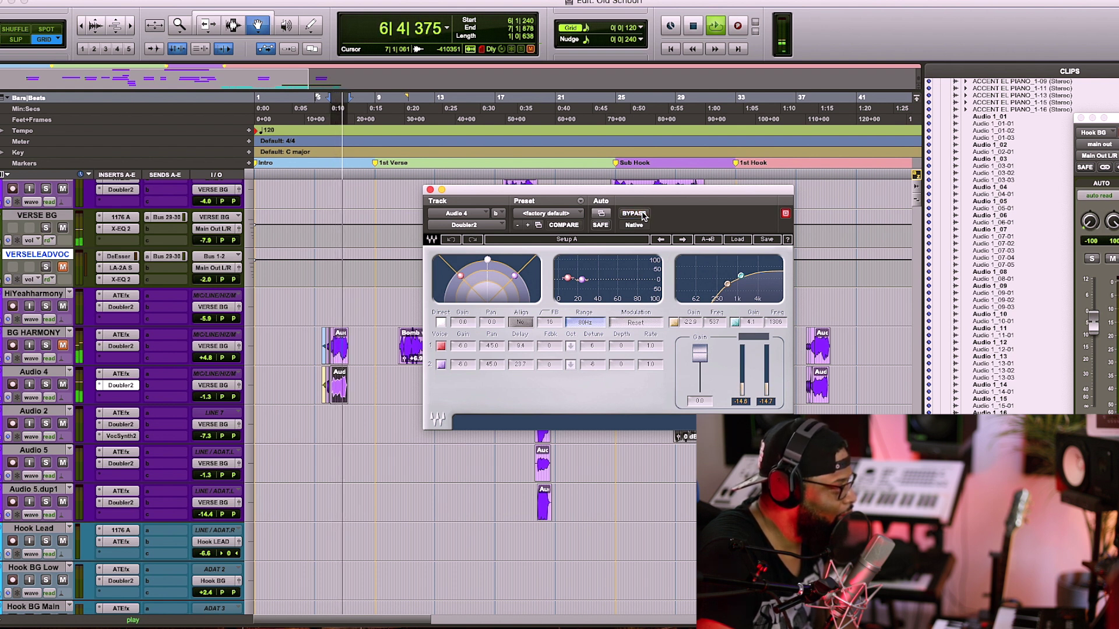
pyautogui.press('space')
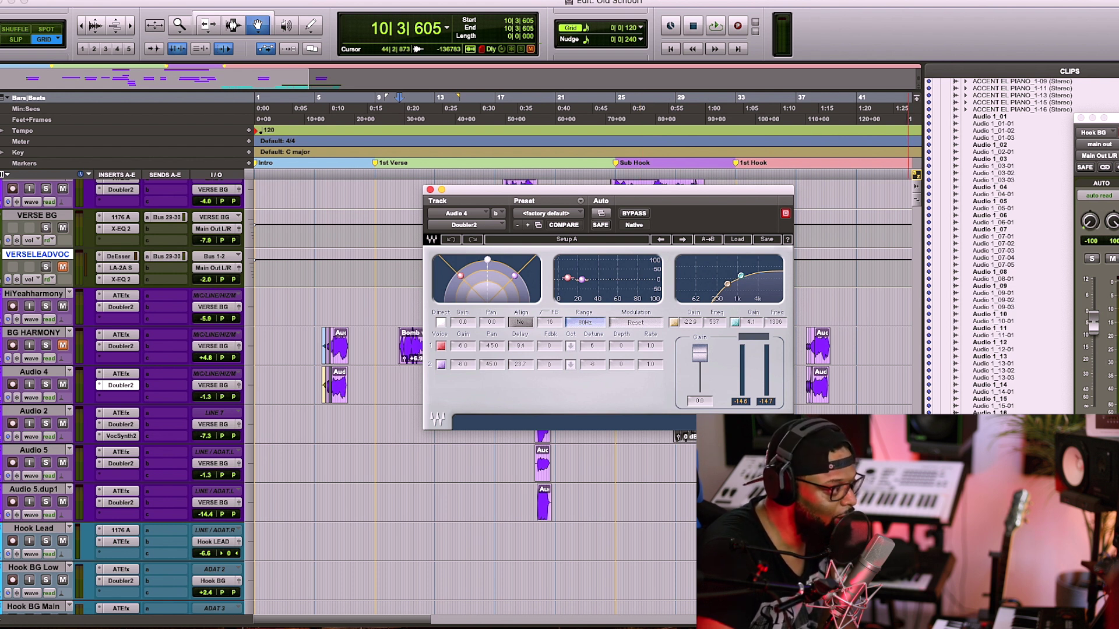
# Close the Doubler2 and play the 1st Hook from bar 33 while examining the Hook tracks and buses
pyautogui.moveTo(916, 495)
pyautogui.mouseDown()
pyautogui.moveTo(916, 505)
pyautogui.moveTo(916, 490)
pyautogui.mouseUp()
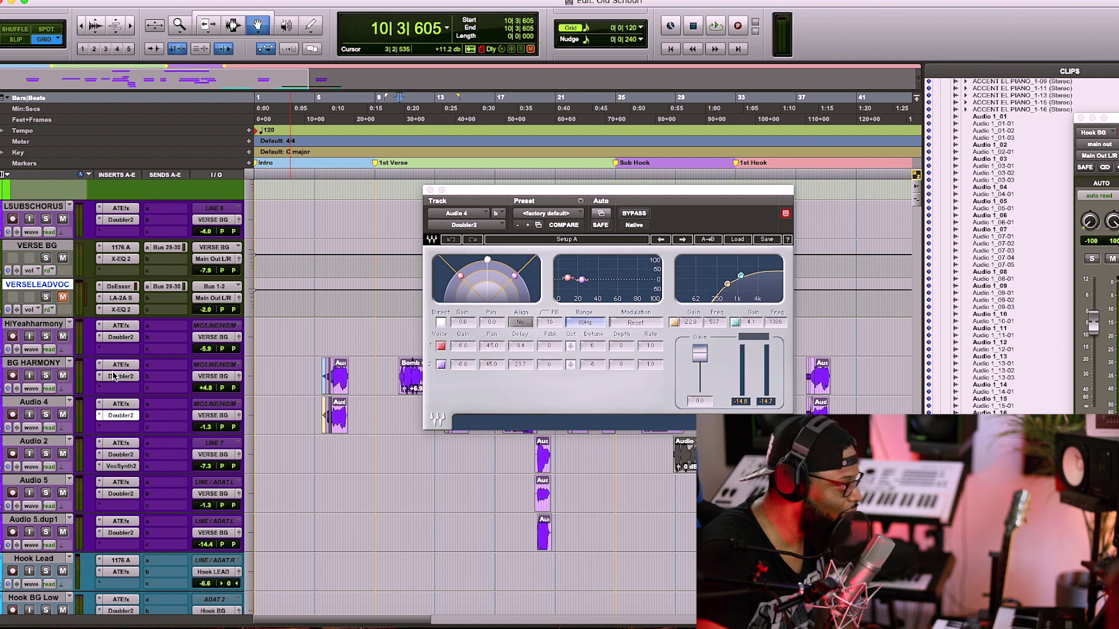
pyautogui.click(129, 365)
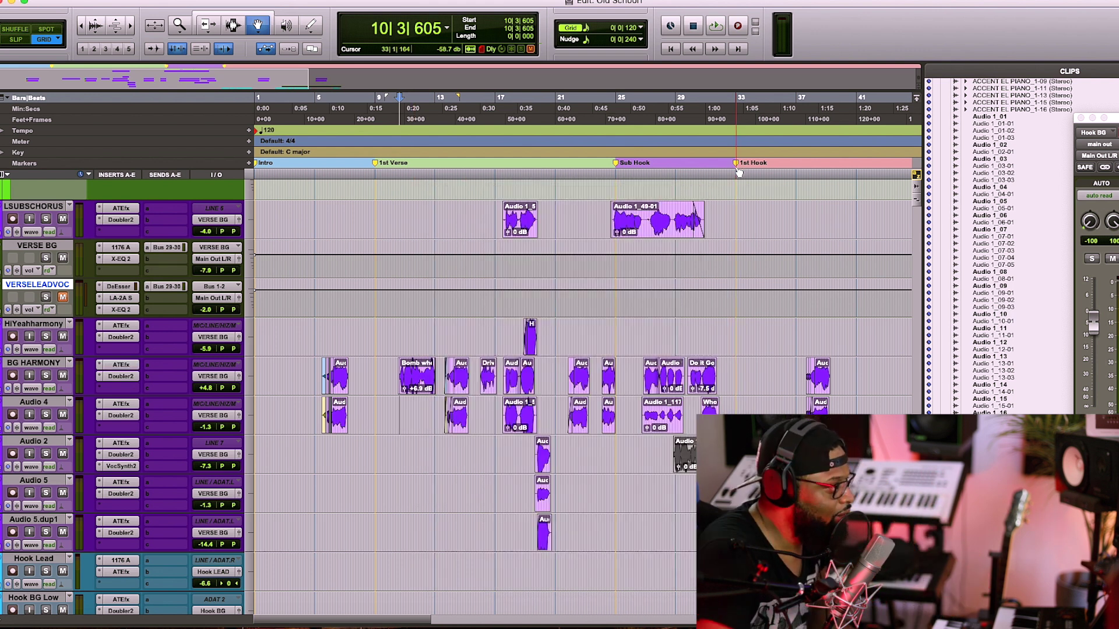
pyautogui.click(736, 164)
pyautogui.press('space')
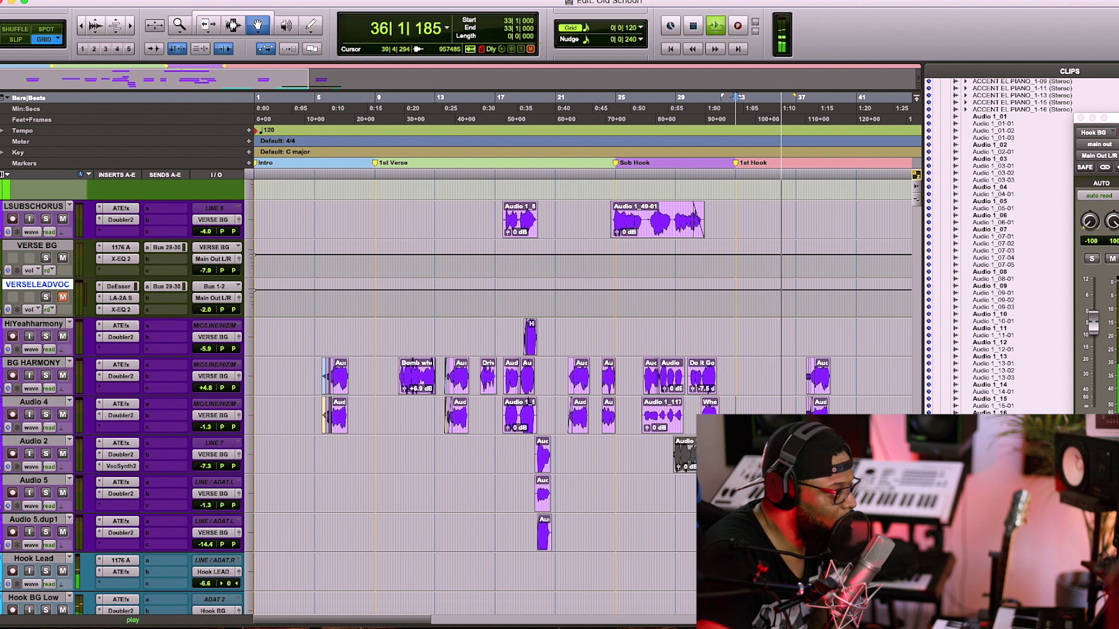
pyautogui.scroll(-3, 707, 466)
pyautogui.scroll(-6, 583, 350)
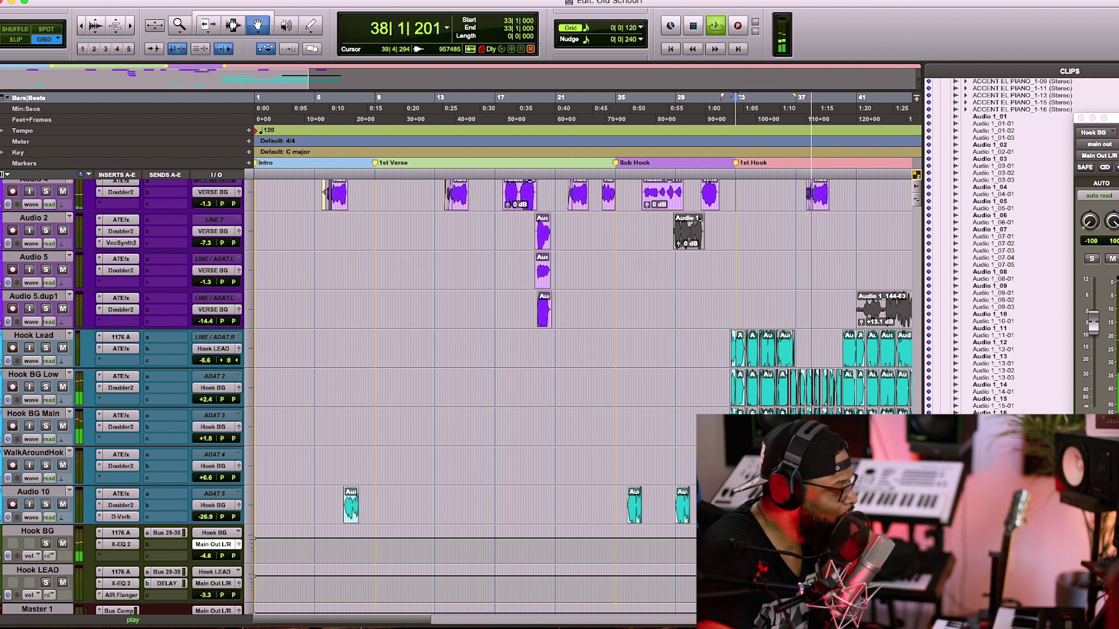
pyautogui.scroll(-2, 466, 349)
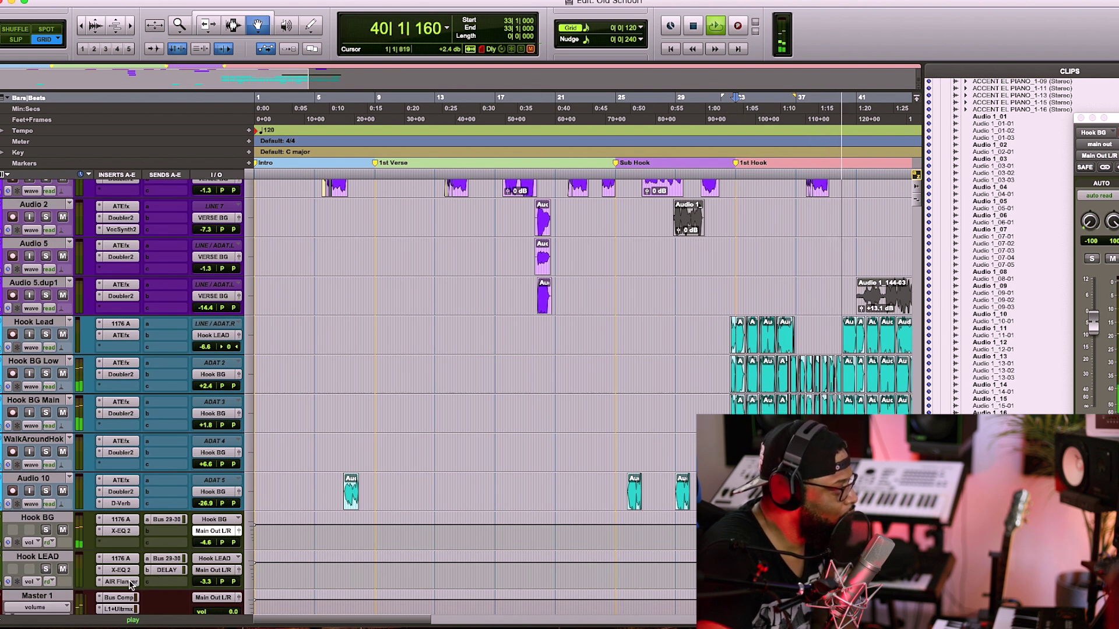
# Mute the Hook BG bus to hear the hook lead alone, and review the AIR Flanger on the Hook LEAD bus
pyautogui.click(63, 530)
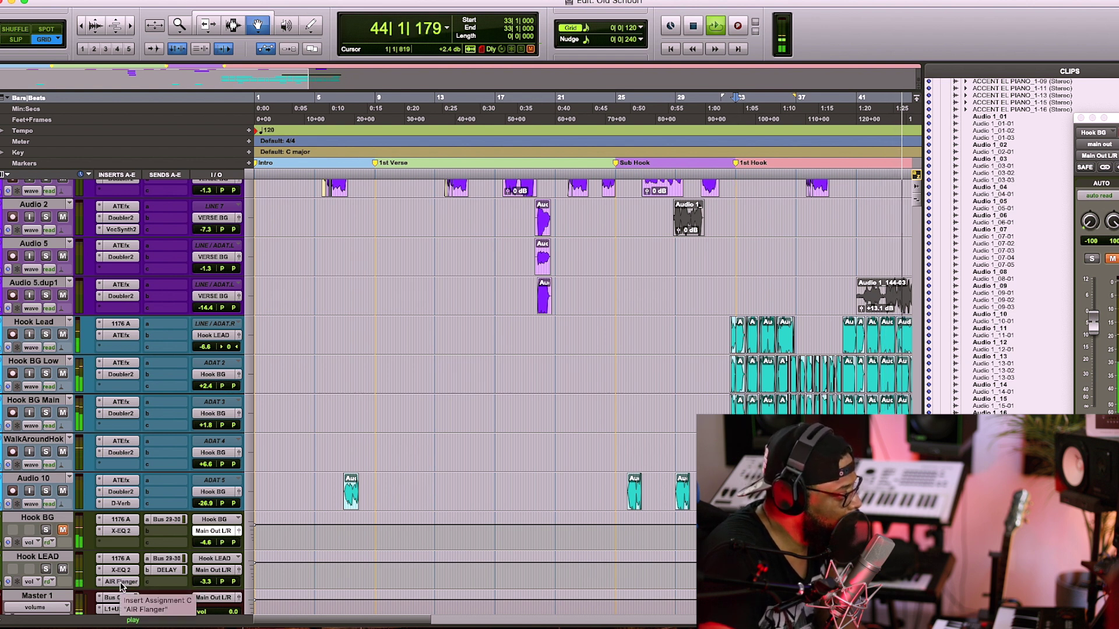
pyautogui.press('space')
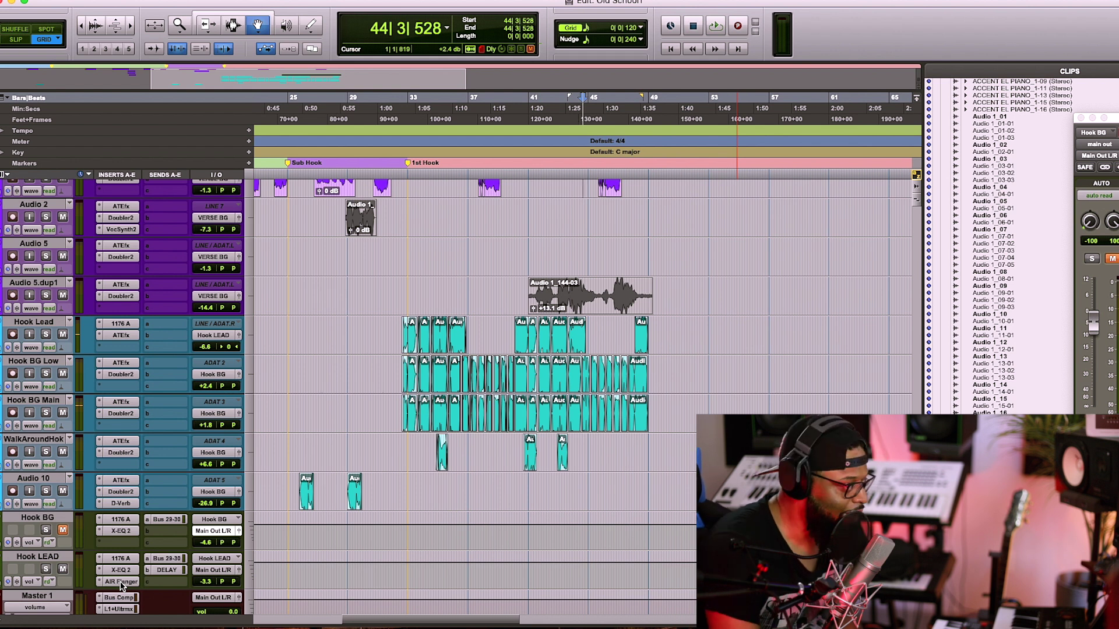
pyautogui.click(122, 582)
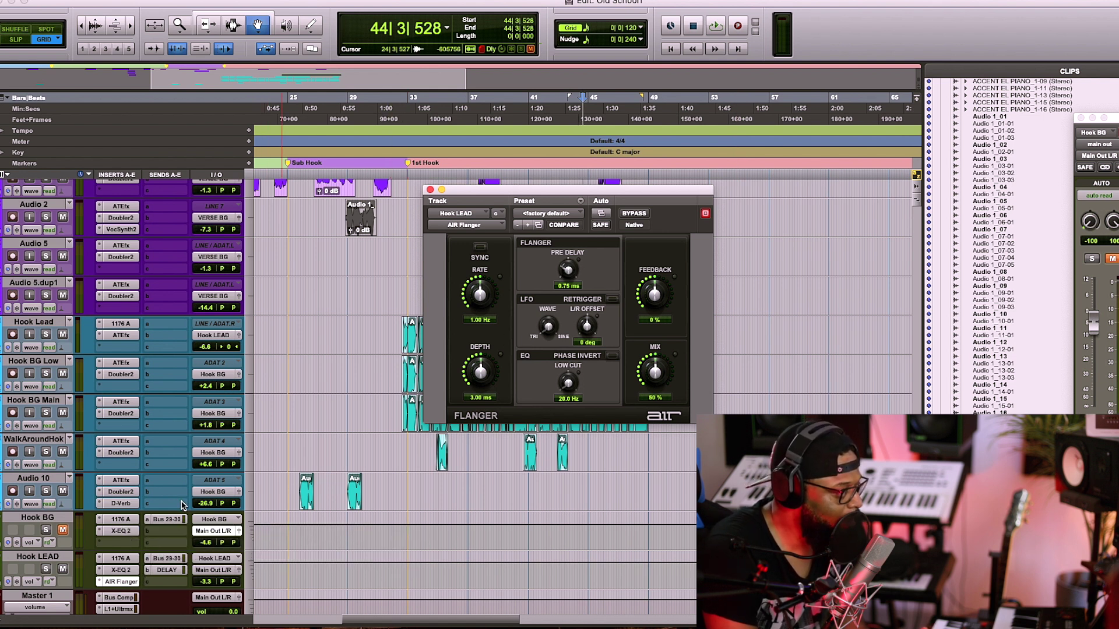
pyautogui.click(120, 583)
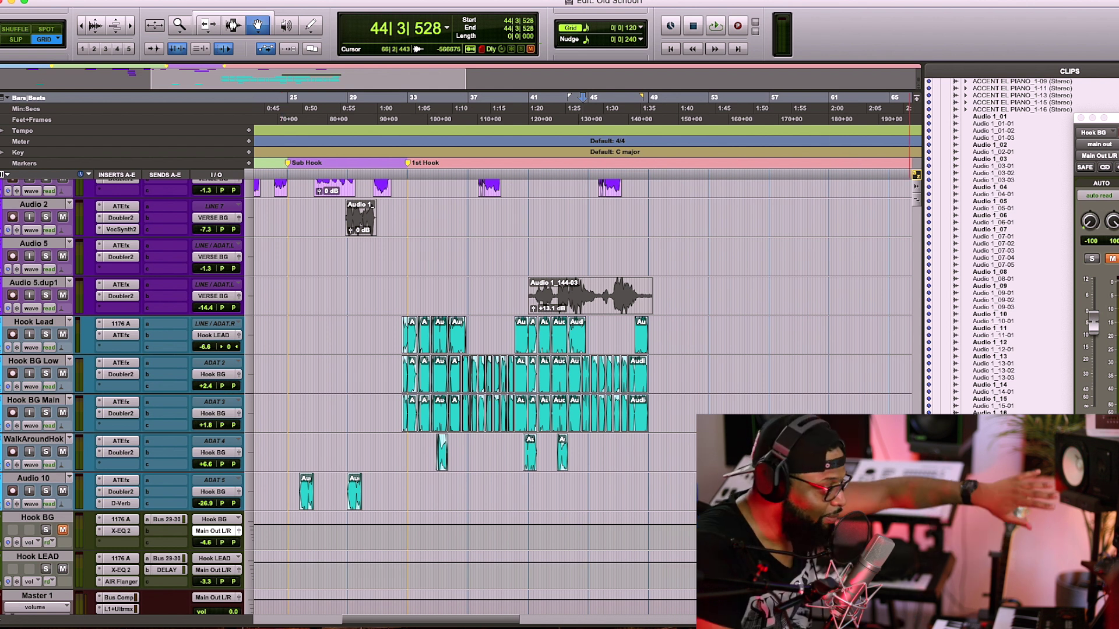
# Review the 1176 compressor and the X-EQ 2 curve on the VERSE BG bus
pyautogui.scroll(5, 908, 525)
pyautogui.scroll(2, 801, 513)
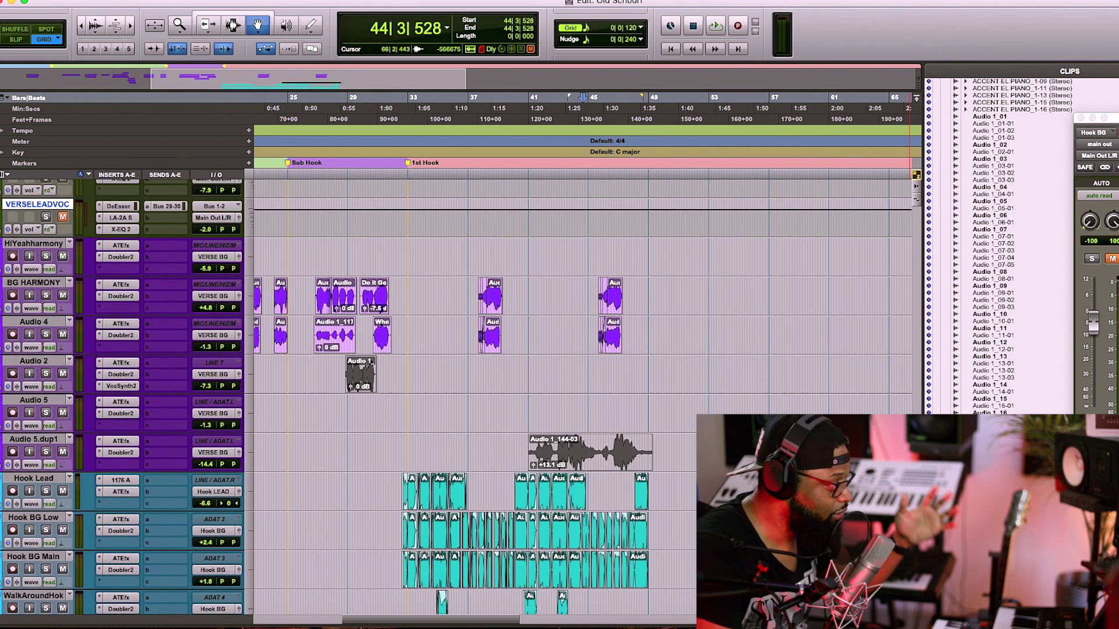
pyautogui.scroll(10, 801, 513)
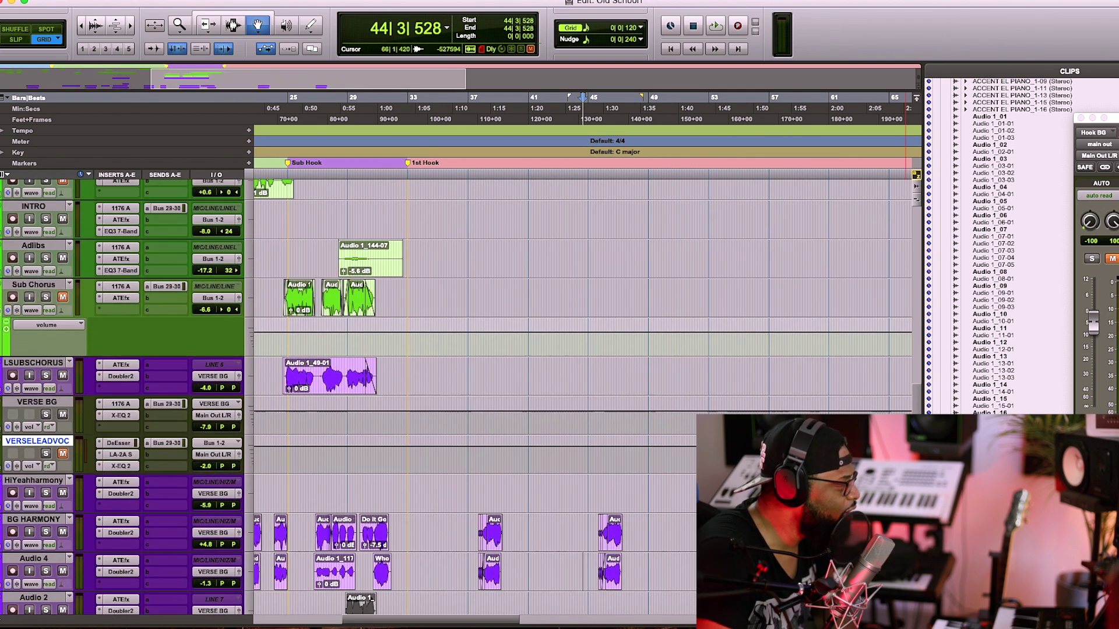
pyautogui.scroll(-2, 612, 460)
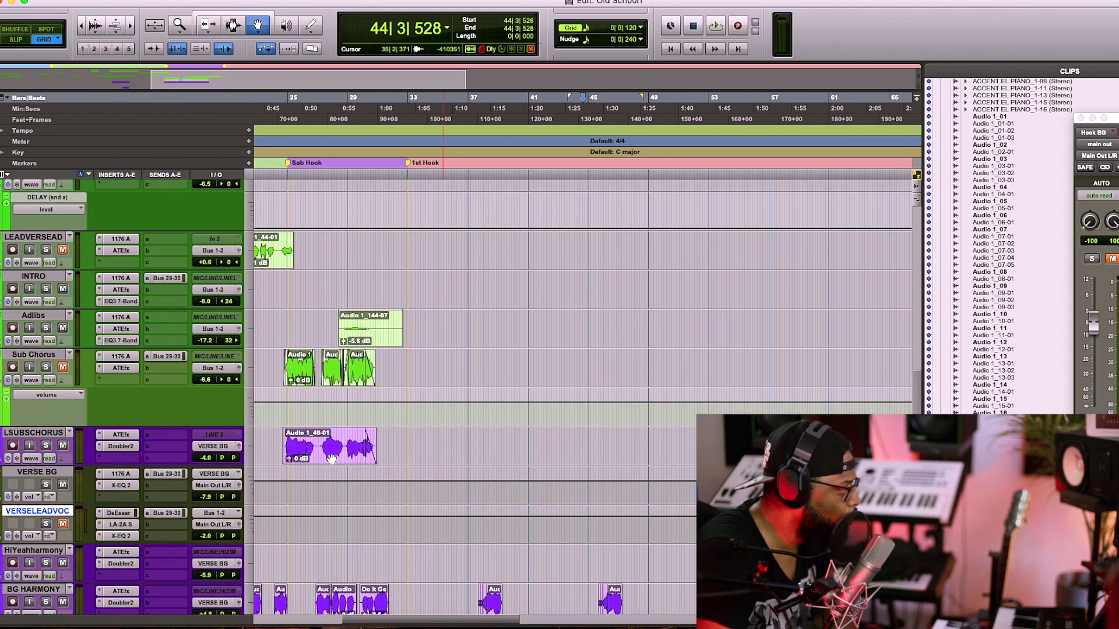
pyautogui.click(127, 475)
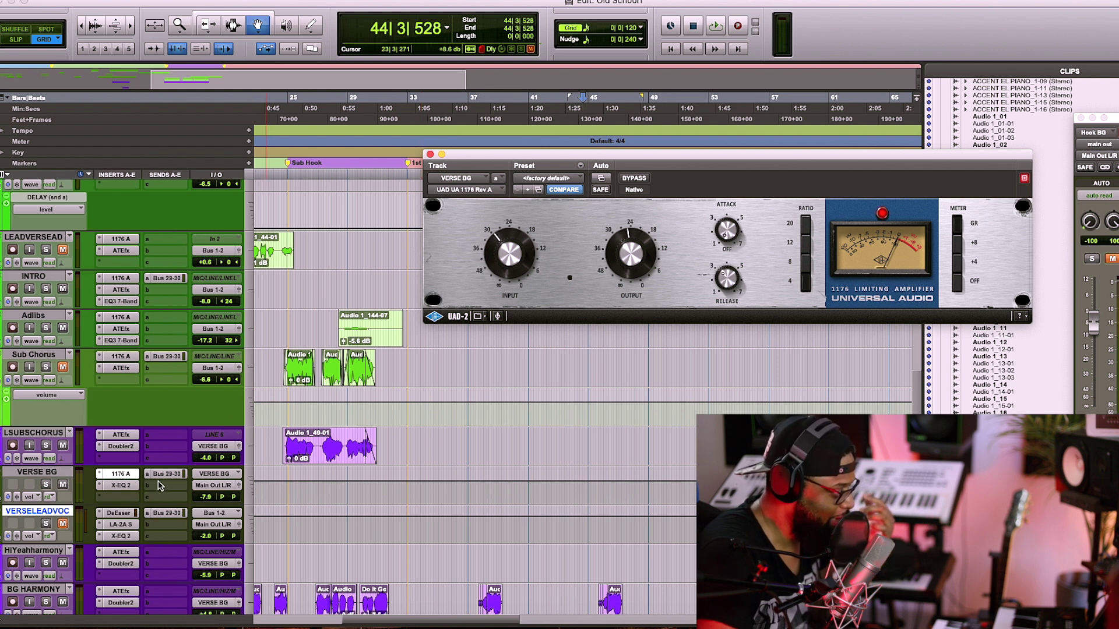
pyautogui.click(128, 487)
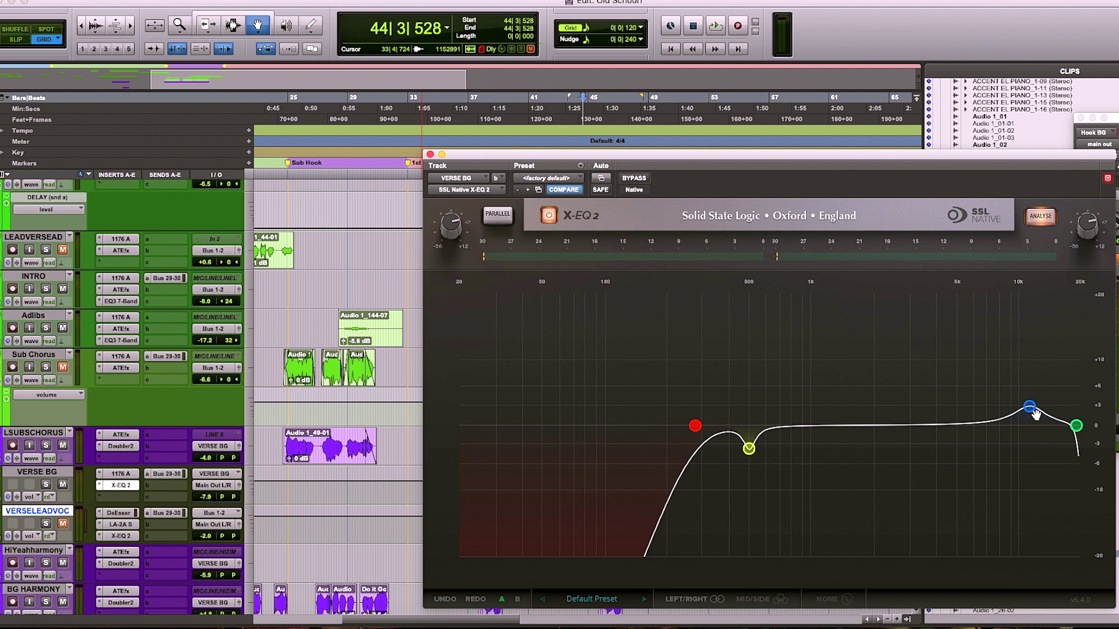
# Compare the VERSE BG equalizer with the X-EQ 2 on the VERSELEADVOCAL bus, and close both plugins
pyautogui.click(121, 536)
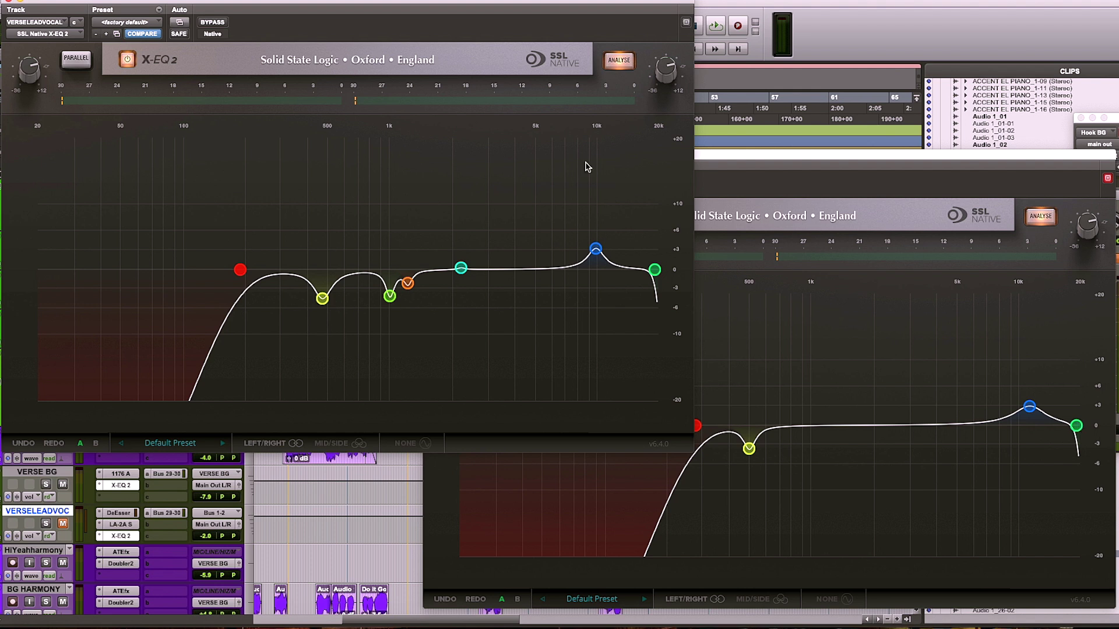
pyautogui.click(8, 3)
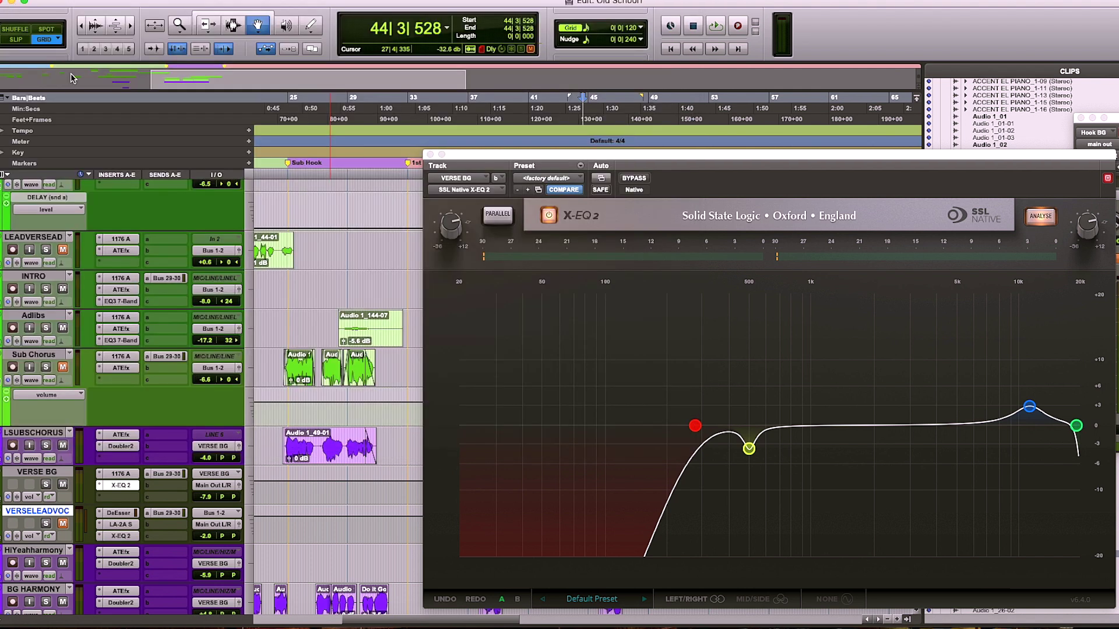
pyautogui.click(430, 155)
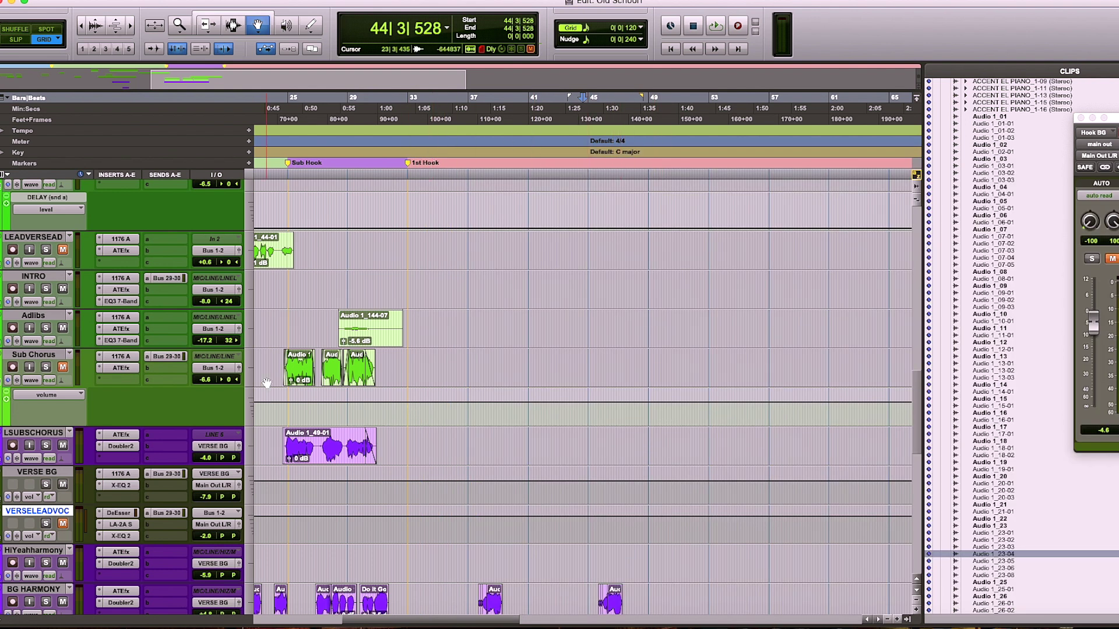
# Open DreamVerb on the REVERB bus and check the Bus 29-30 sends on the vocal tracks and buses
pyautogui.moveTo(919, 443); pyautogui.dragTo(918, 610)
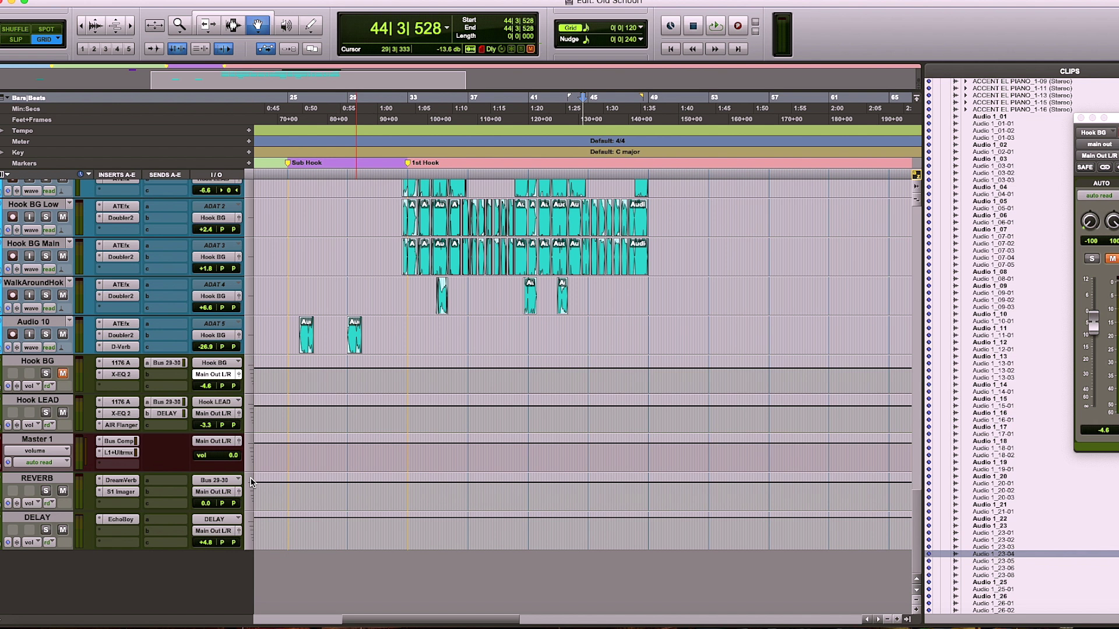
pyautogui.click(121, 482)
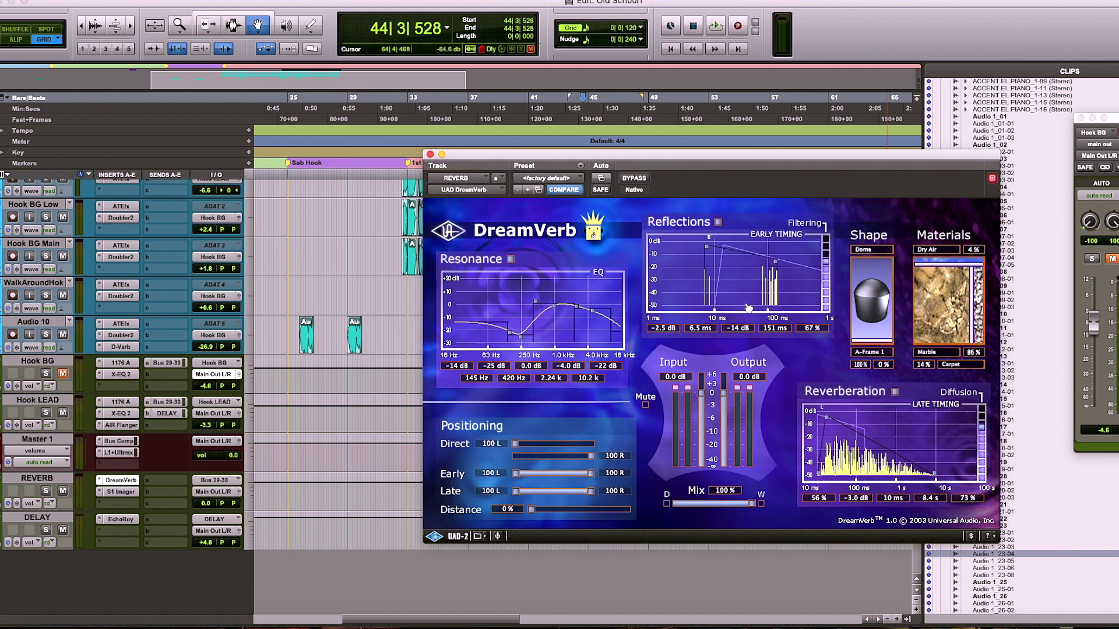
pyautogui.moveTo(644, 157); pyautogui.dragTo(862, 1)
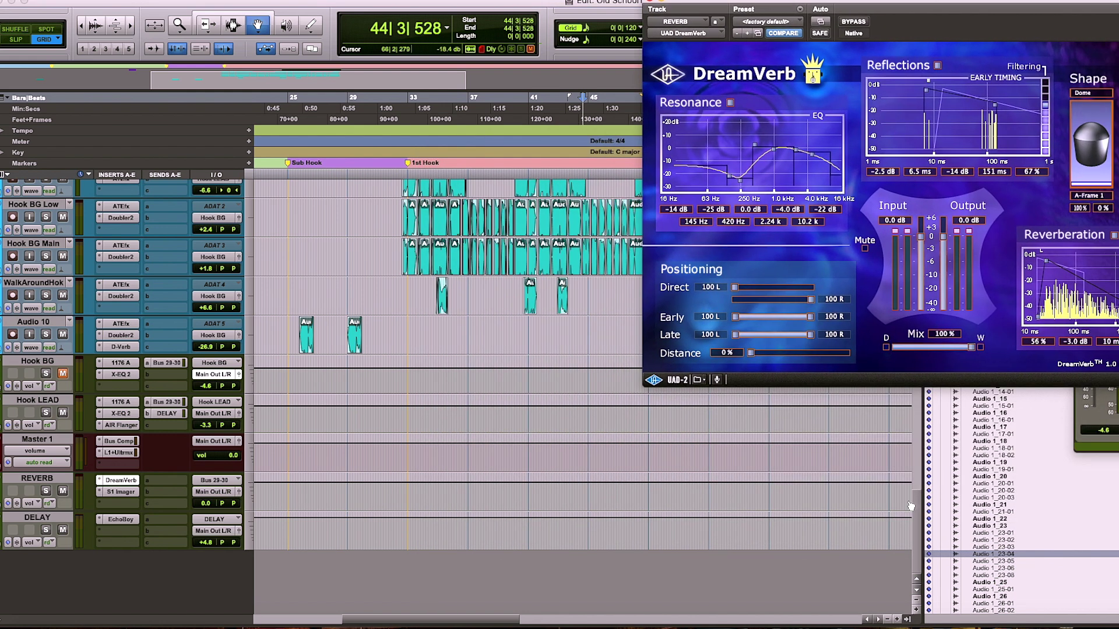
pyautogui.scroll(5, 913, 513)
pyautogui.scroll(10, 920, 477)
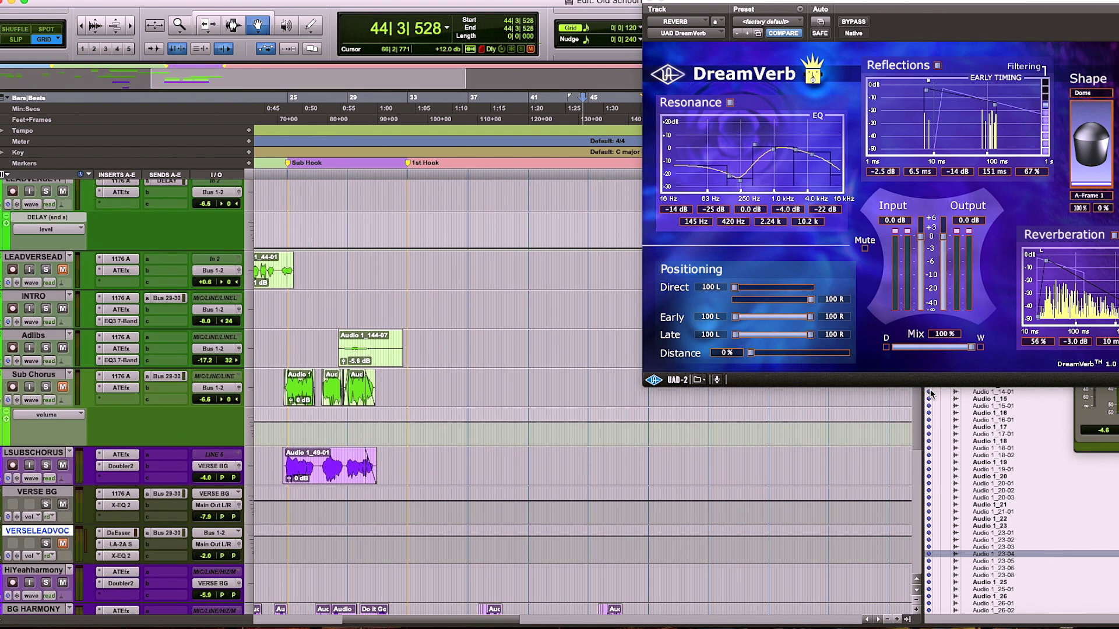
pyautogui.scroll(3, 927, 394)
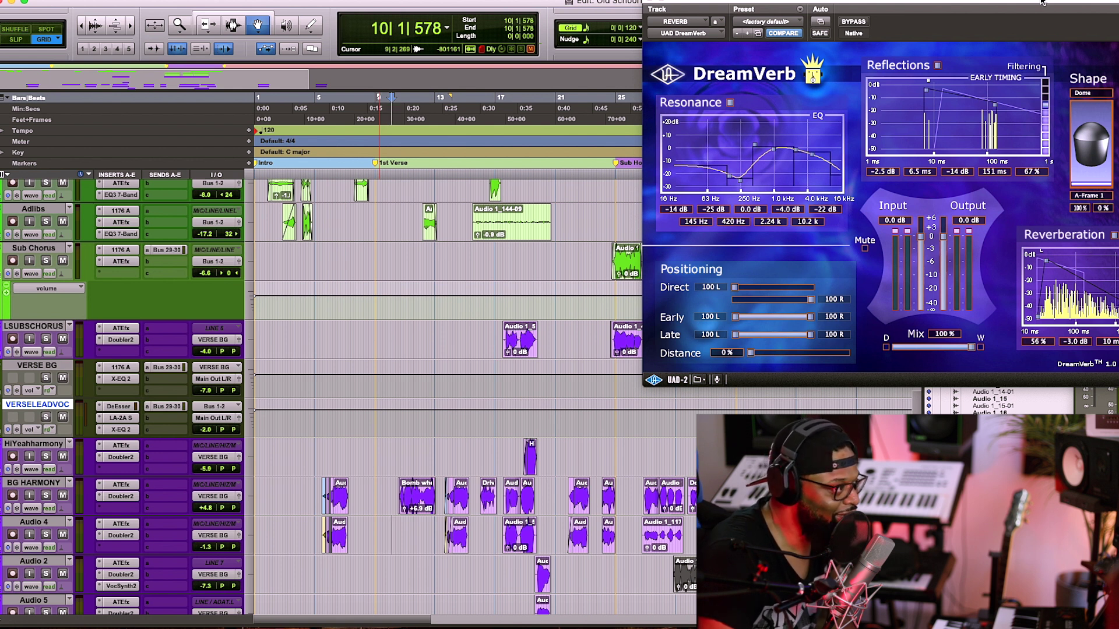
# Bring the DreamVerb window fully into view and examine its Shape, Materials and Reverberation settings
pyautogui.moveTo(1043, 1); pyautogui.dragTo(966, 1)
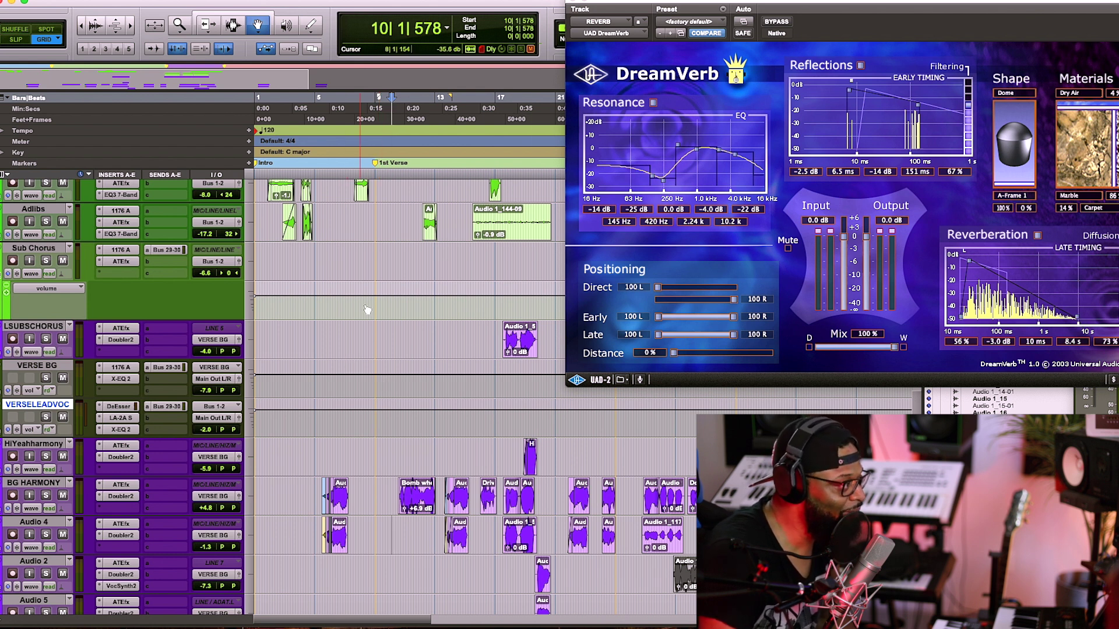
pyautogui.moveTo(1016, 185)
pyautogui.mouseDown()
pyautogui.moveTo(1022, 114)
pyautogui.moveTo(1025, 187)
pyautogui.mouseUp()
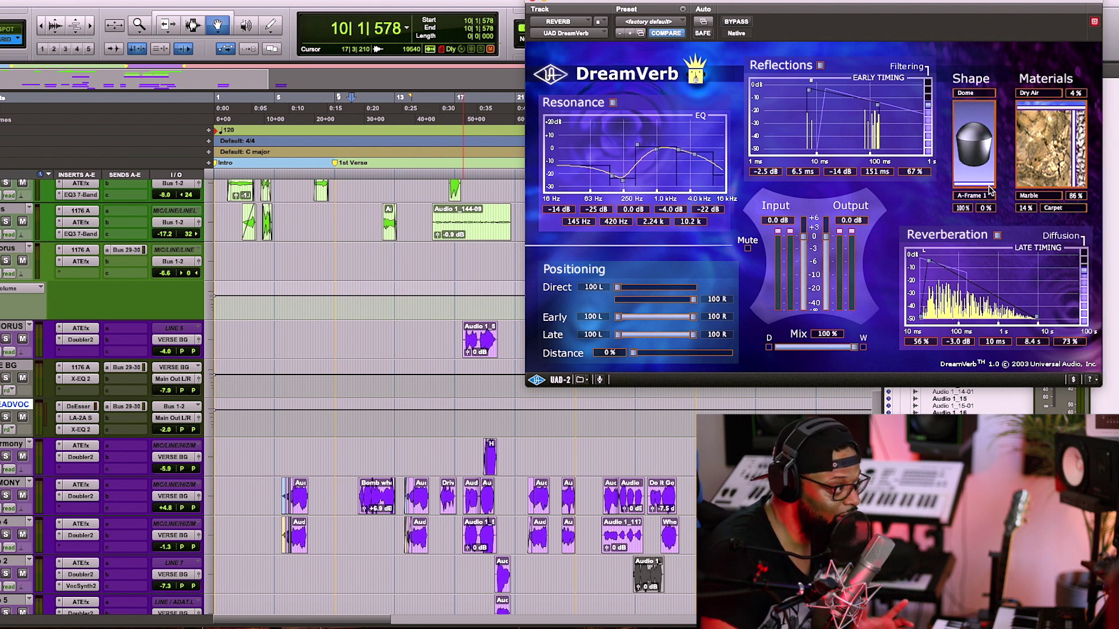
pyautogui.moveTo(987, 177)
pyautogui.mouseDown()
pyautogui.moveTo(984, 107)
pyautogui.moveTo(983, 195)
pyautogui.mouseUp()
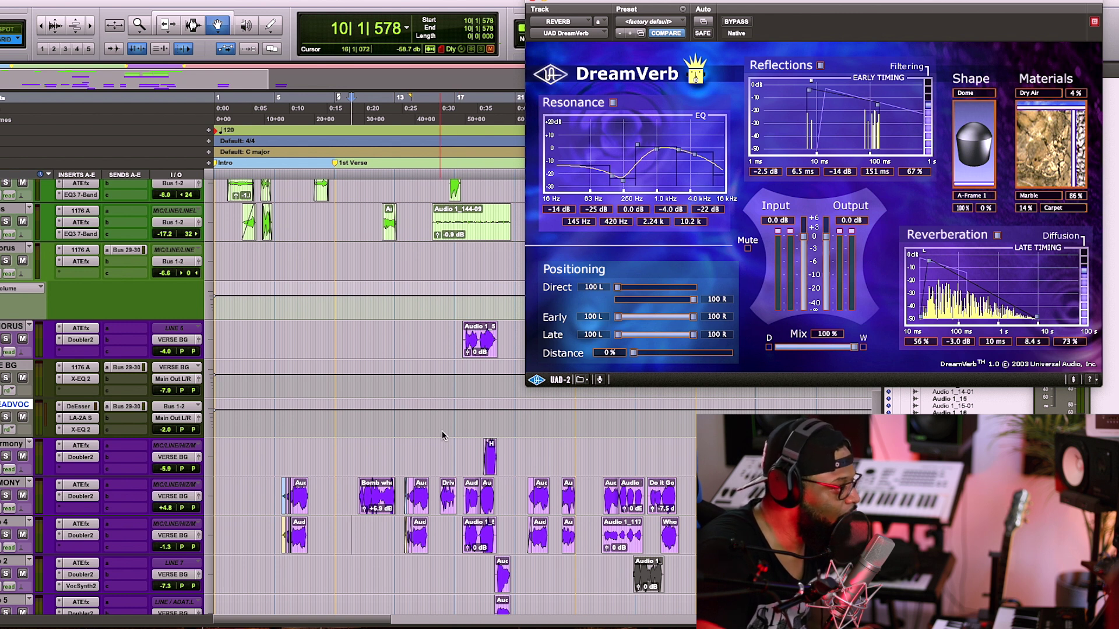
# Review the S1 Imager on the REVERB bus and the EchoBoy on the DELAY bus
pyautogui.scroll(-10, 441, 435)
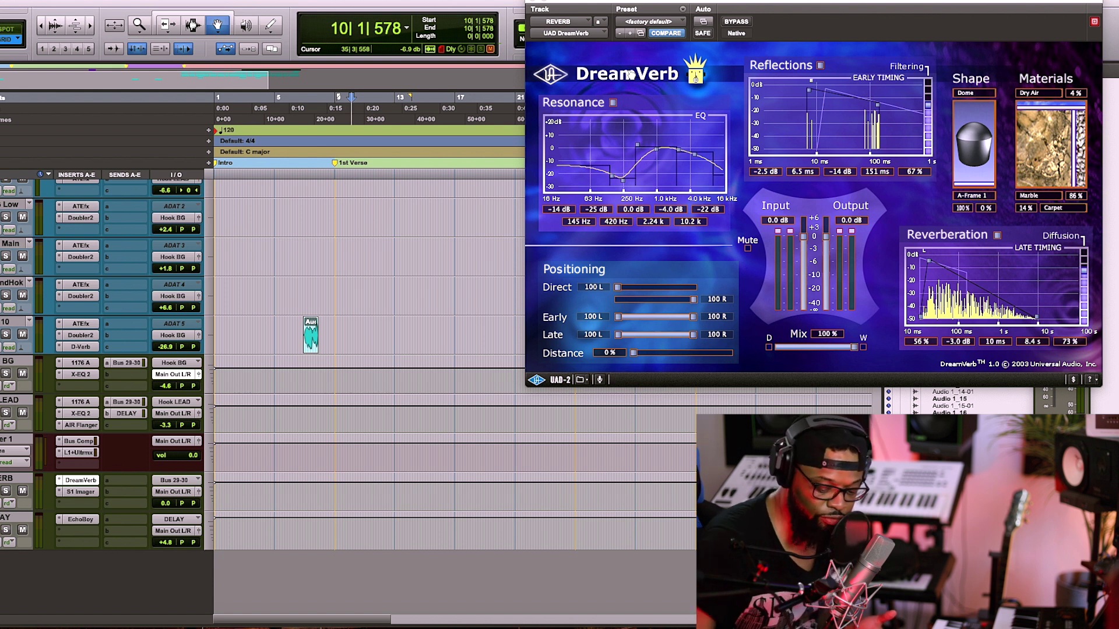
pyautogui.click(88, 495)
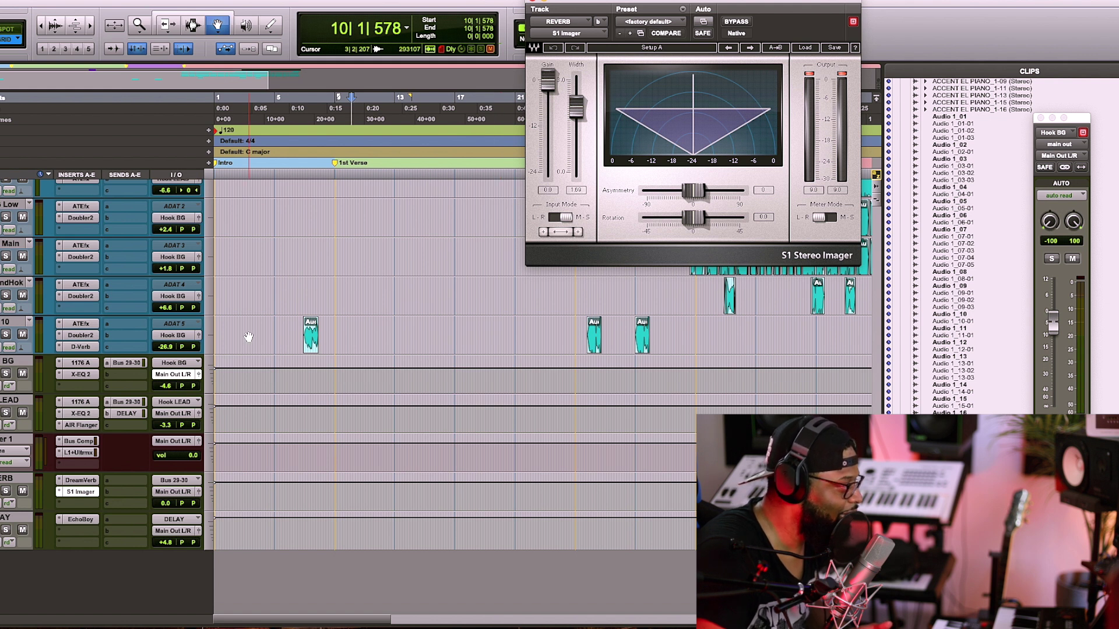
pyautogui.click(81, 520)
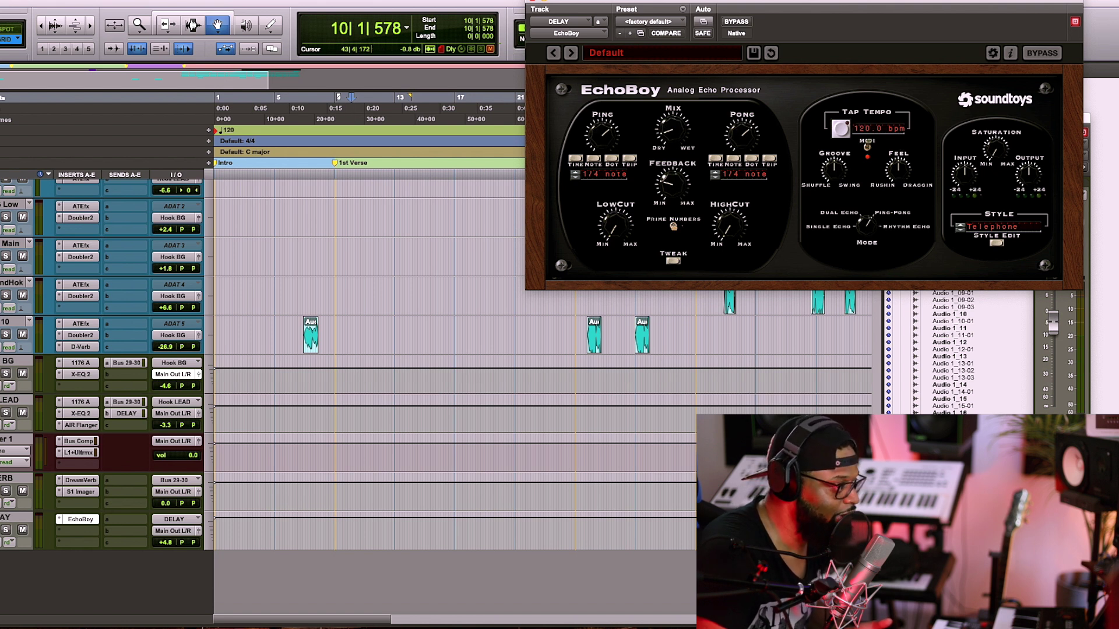
# Zoom in on the DELAY send level automation beneath the lead verse tracks in the 1st Verse
pyautogui.scroll(10, 437, 397)
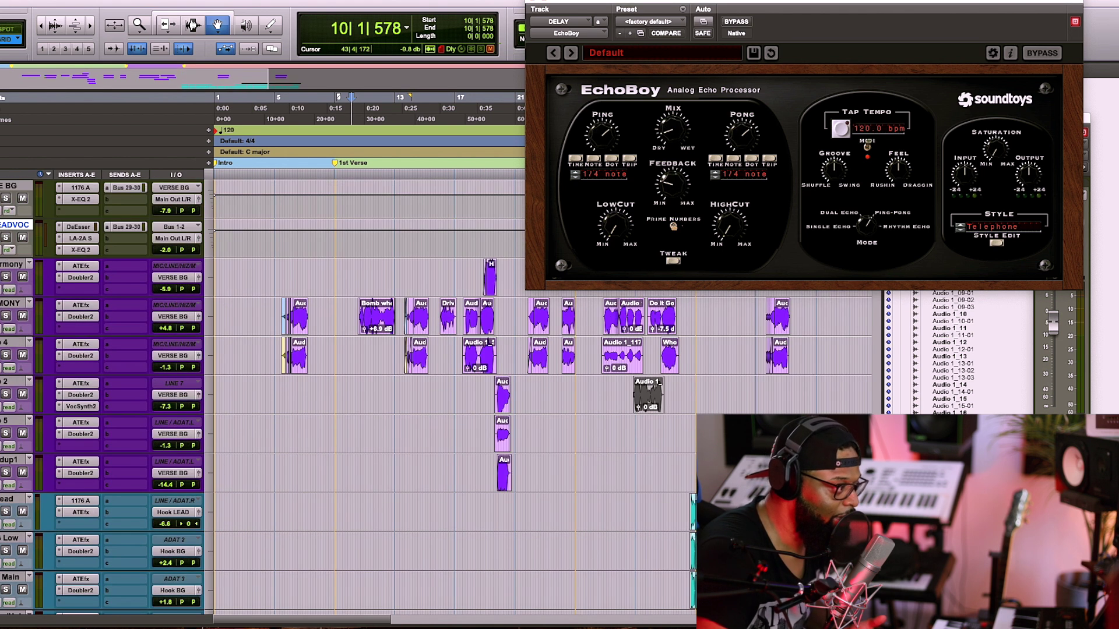
pyautogui.scroll(4, 437, 396)
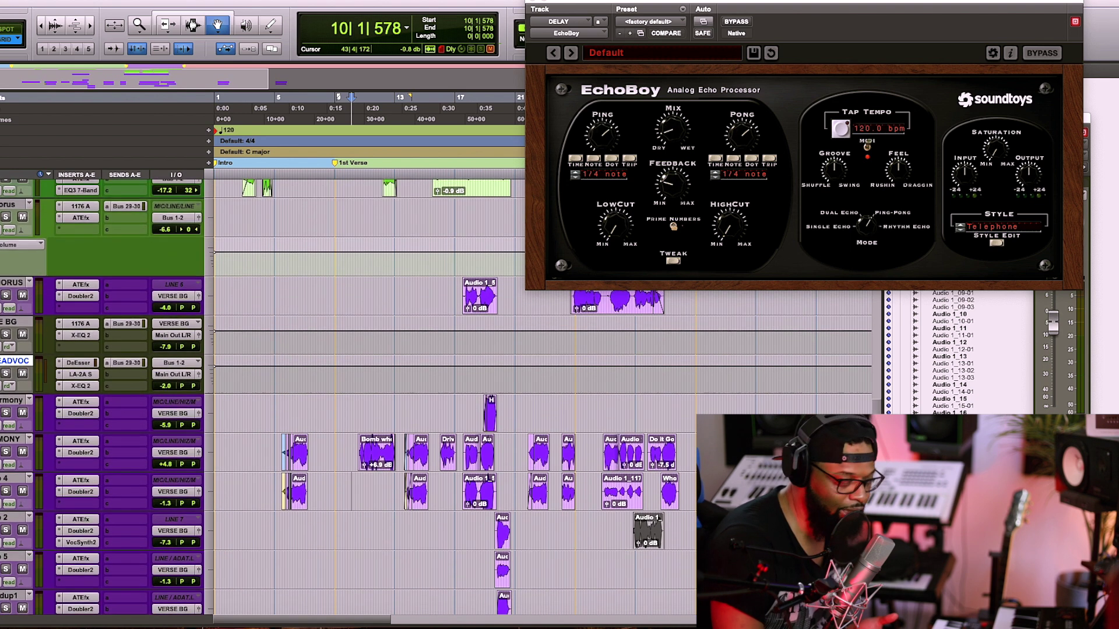
pyautogui.scroll(10, 437, 397)
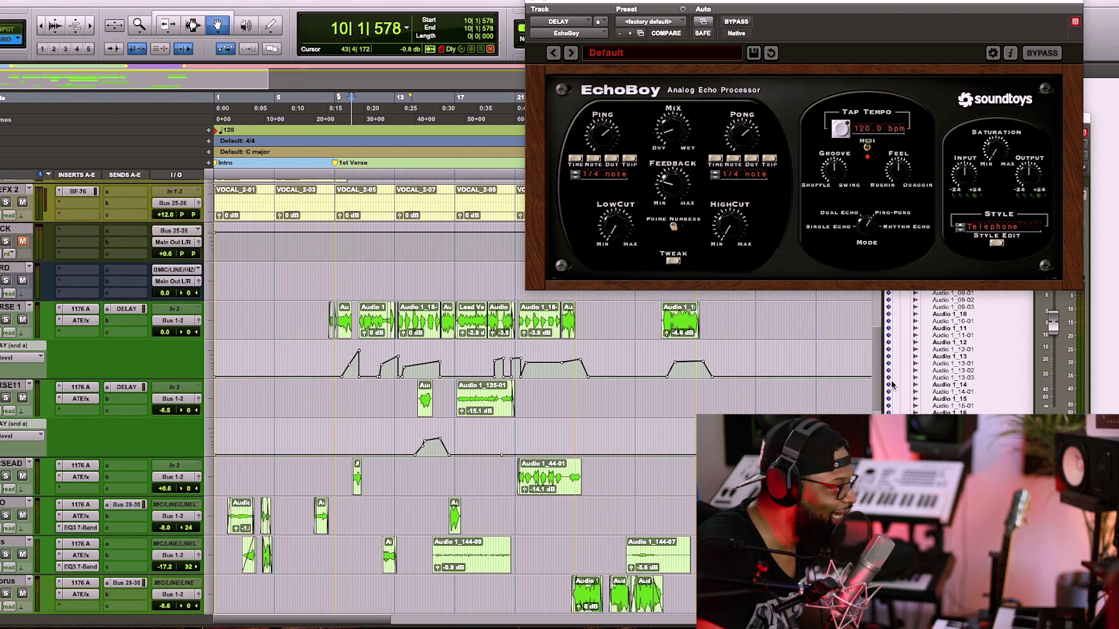
pyautogui.press('F5')
pyautogui.click(357, 383)
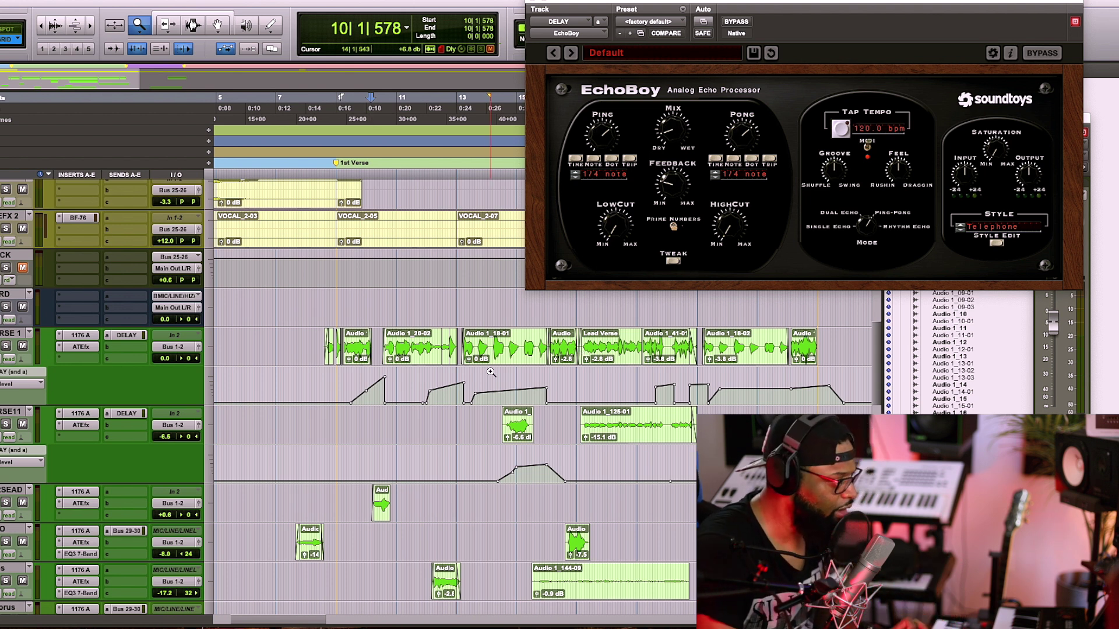
pyautogui.click(448, 342)
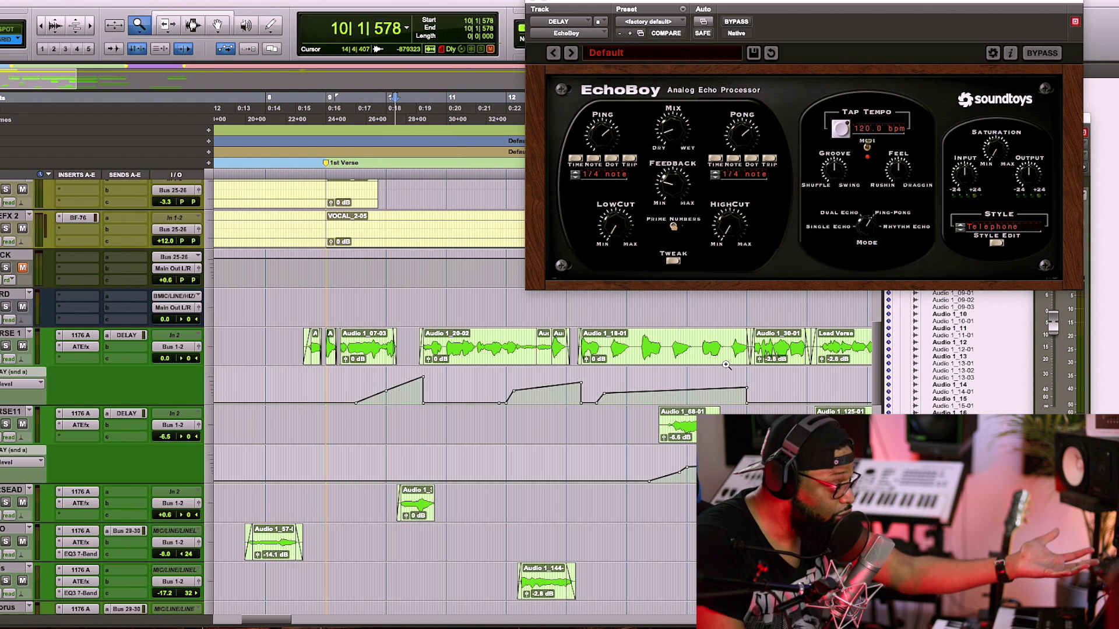
# Look over the verse, background harmony and hook tracks together with the VERSE BG and lead vocal bus sends
pyautogui.scroll(-1, 880, 371)
pyautogui.scroll(-20, 881, 372)
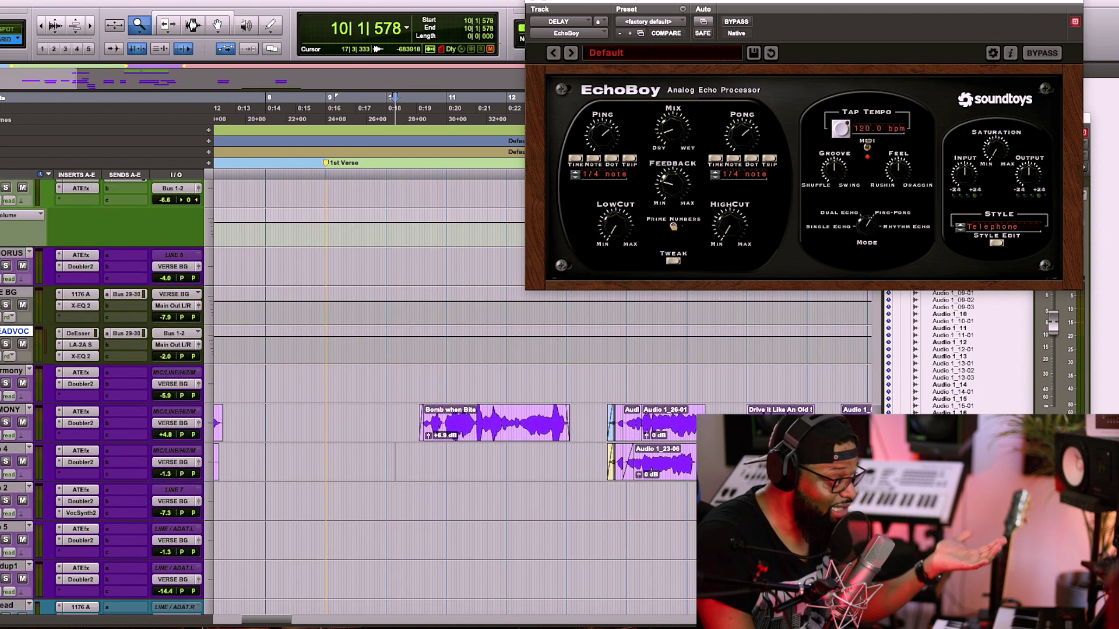
pyautogui.scroll(20, 881, 372)
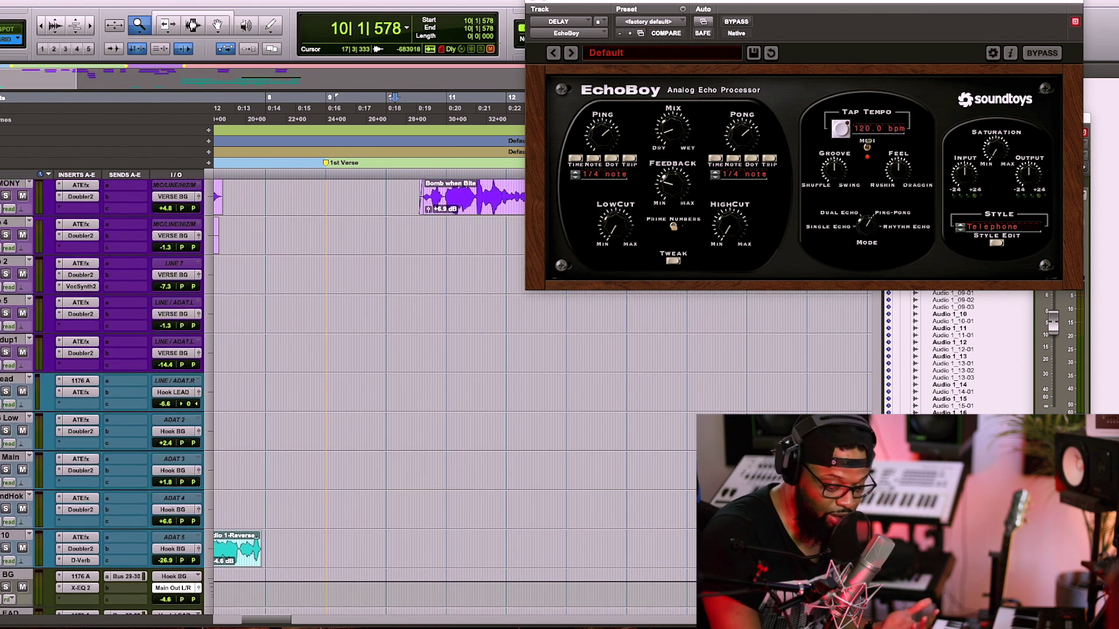
pyautogui.scroll(1, 880, 372)
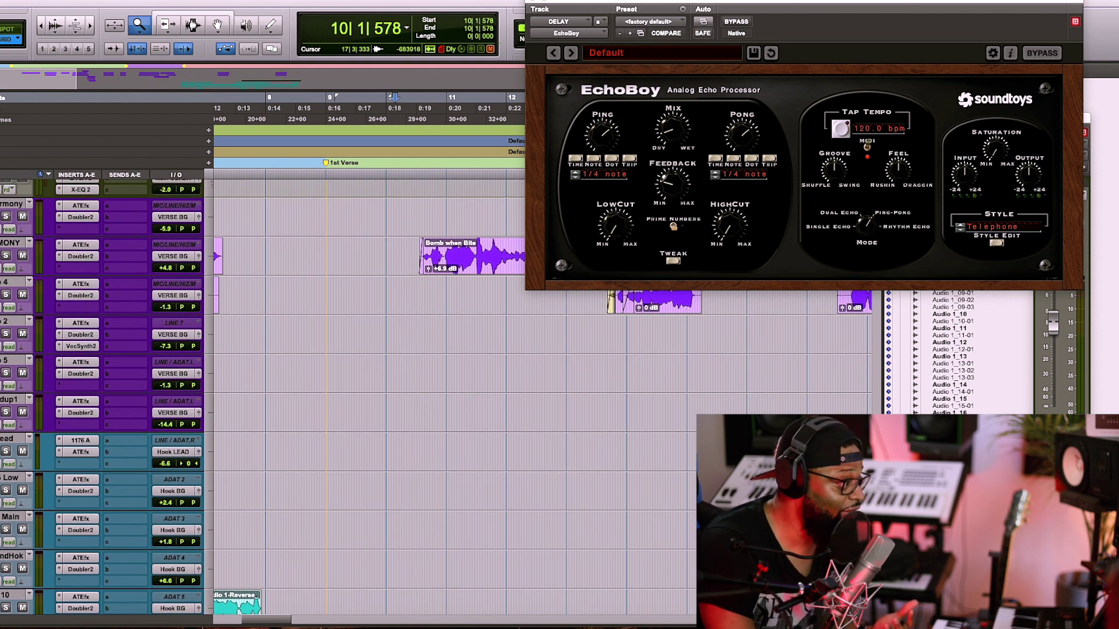
pyautogui.scroll(10, 437, 396)
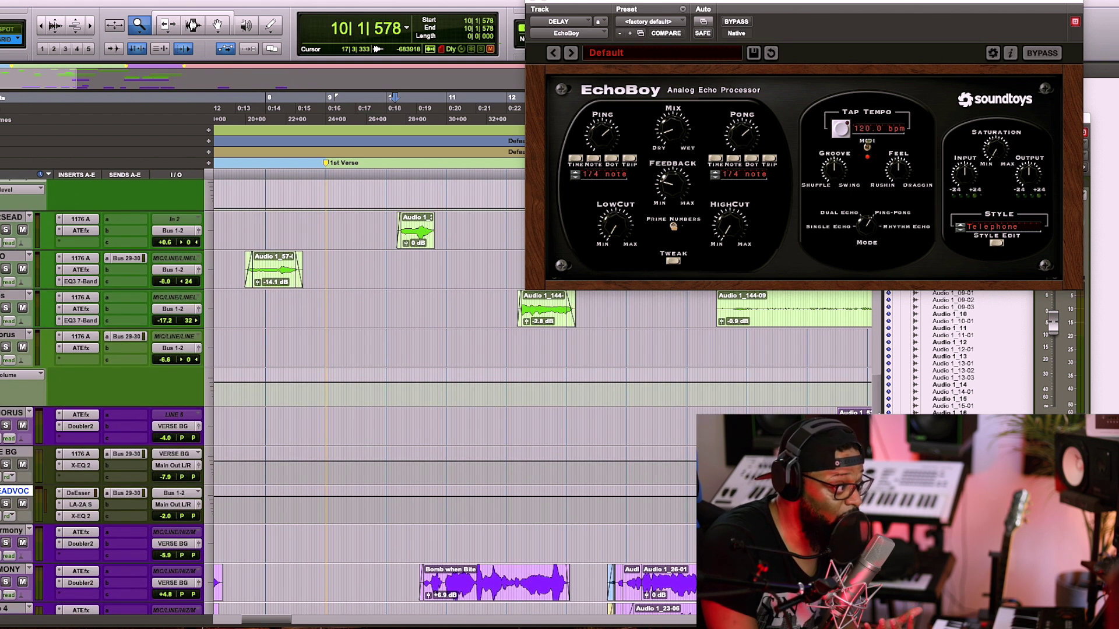